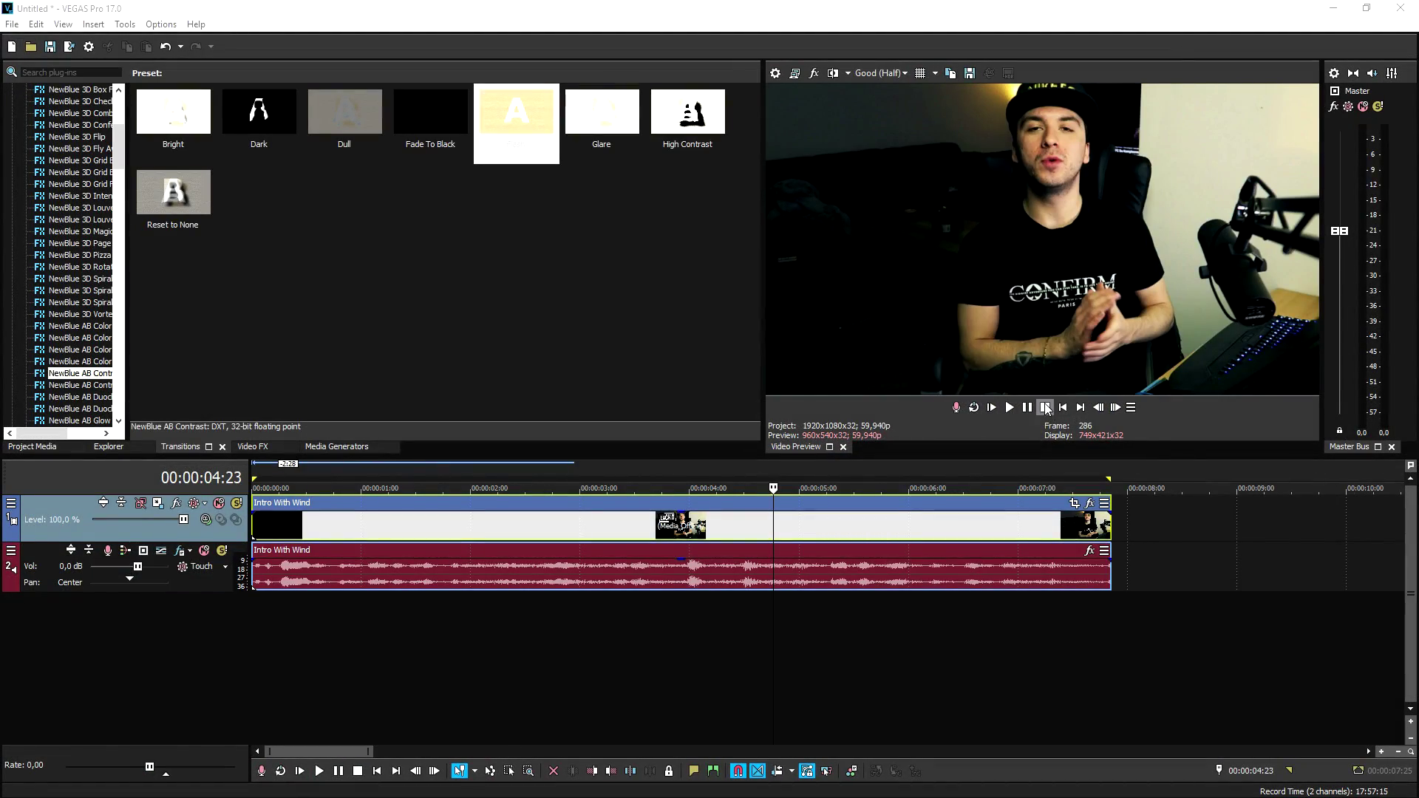
- Play the Intro With Wind clip from 00:00:00:00 to hear the wind noise
click(1063, 408)
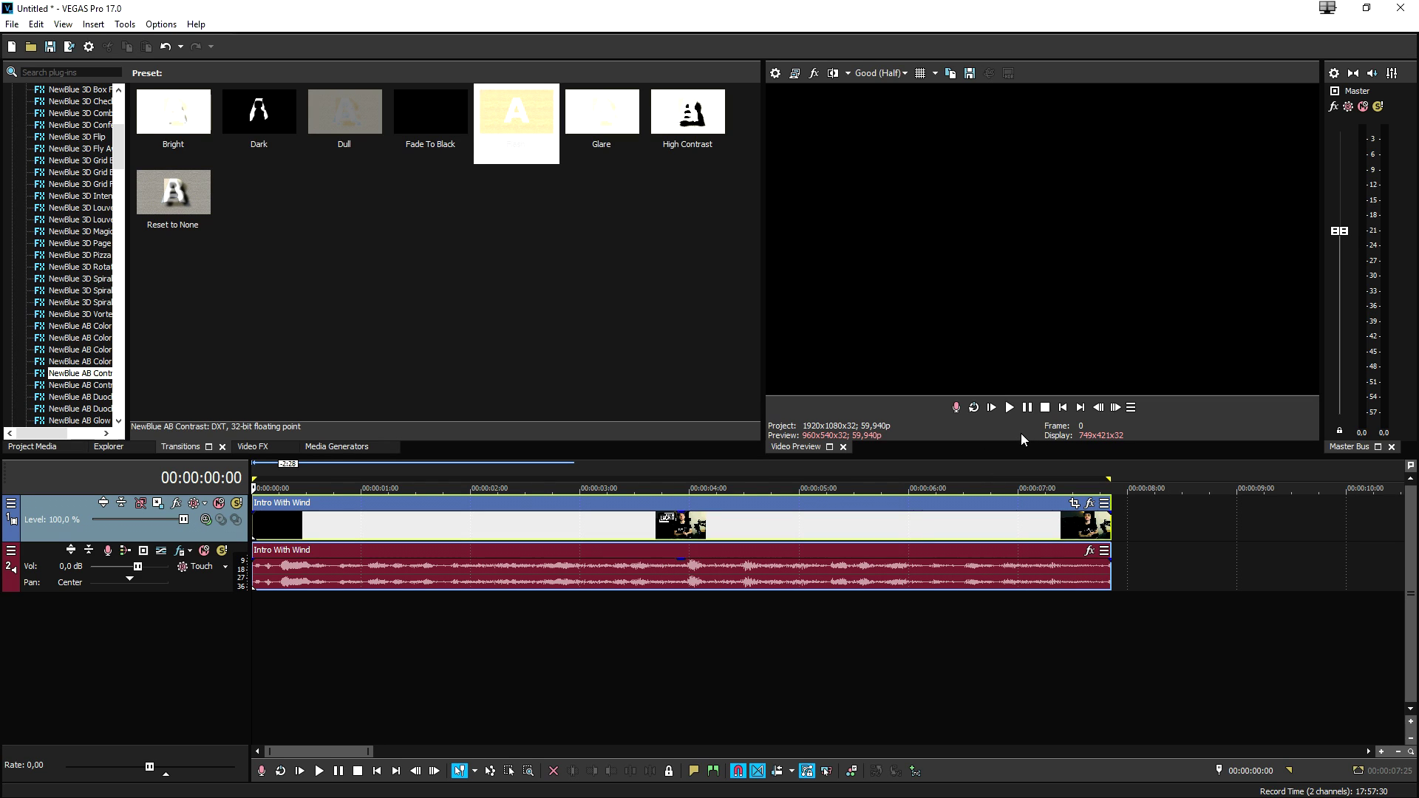
key(space)
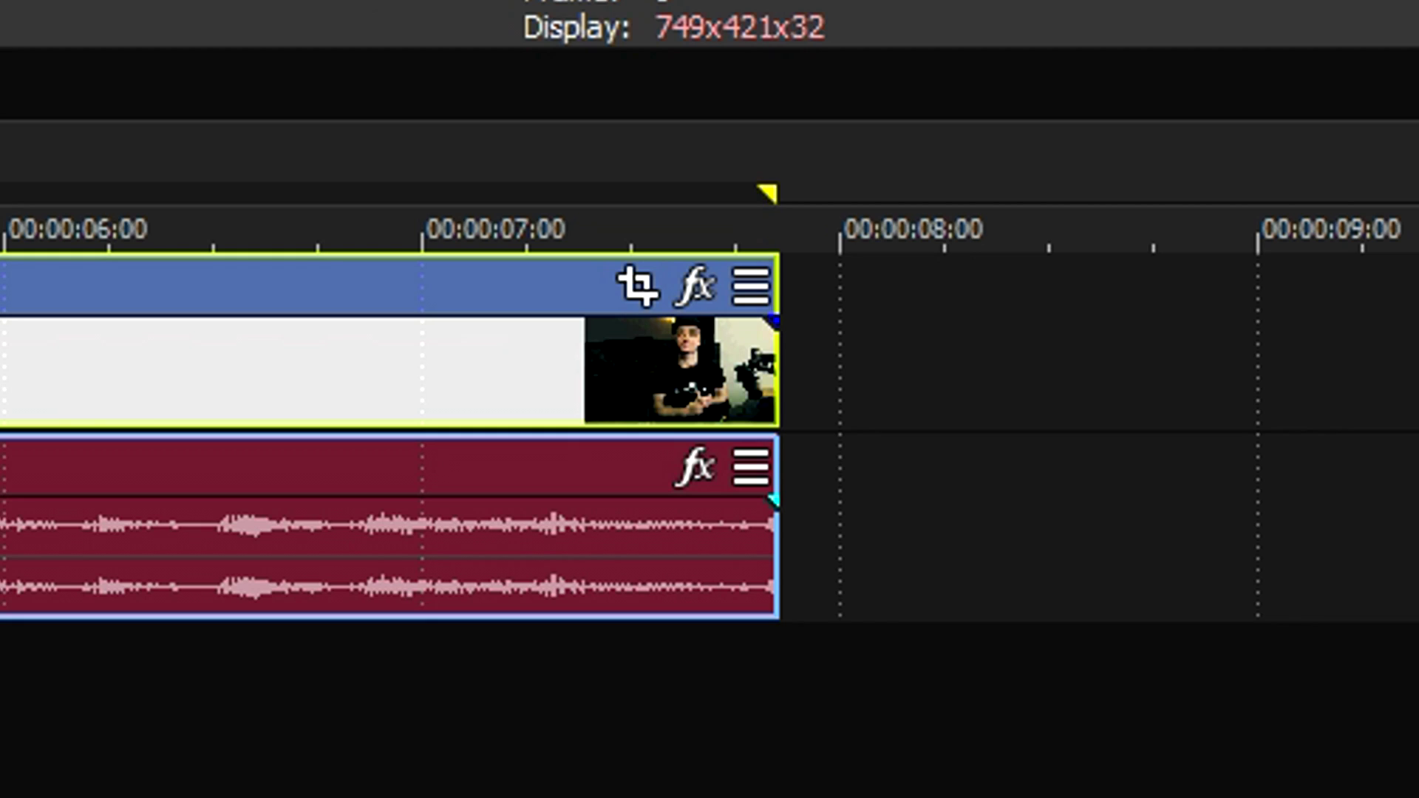
- Apply ExpressFX Audio Restoration to the Intro With Wind audio event and move its settings window aside
scroll(710, 414, down, 3)
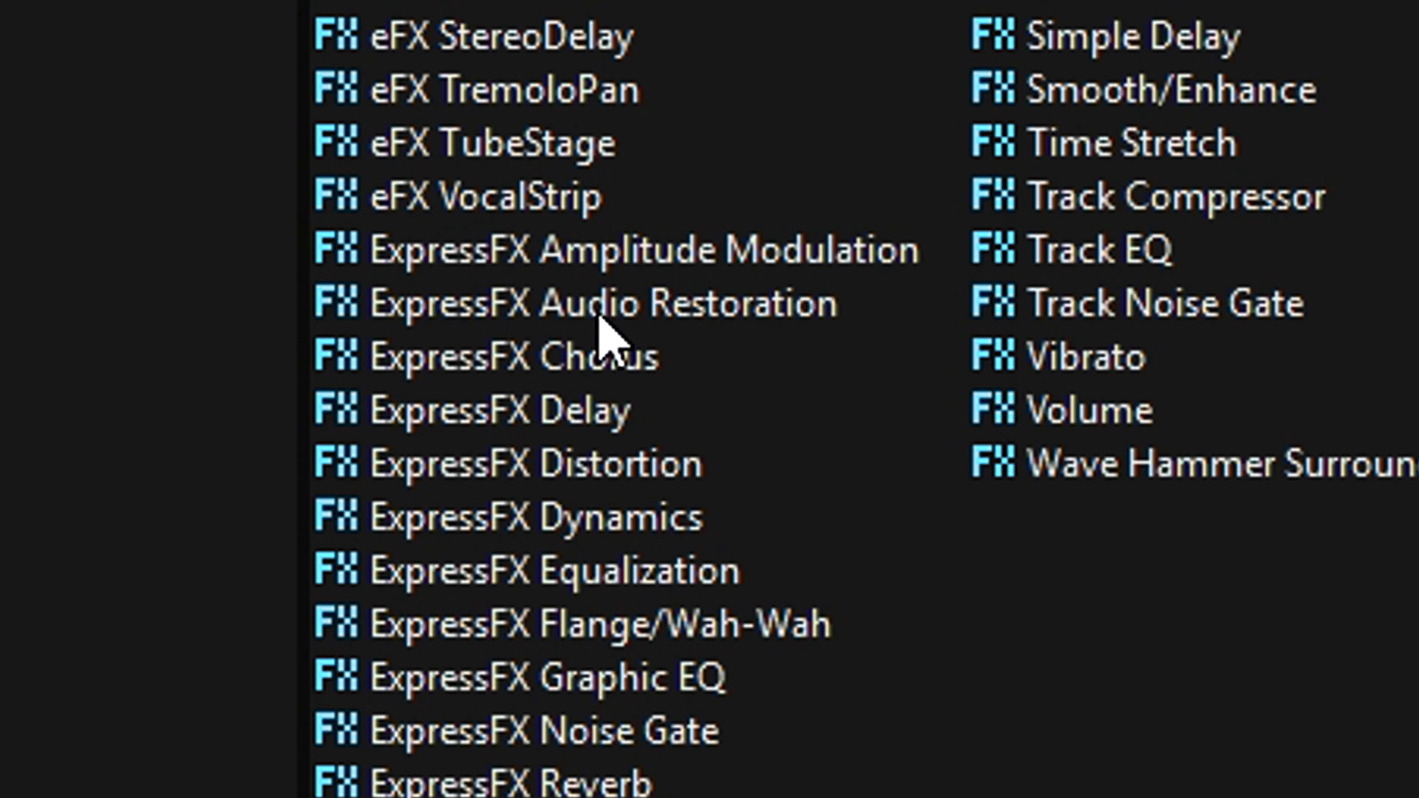
click(599, 317)
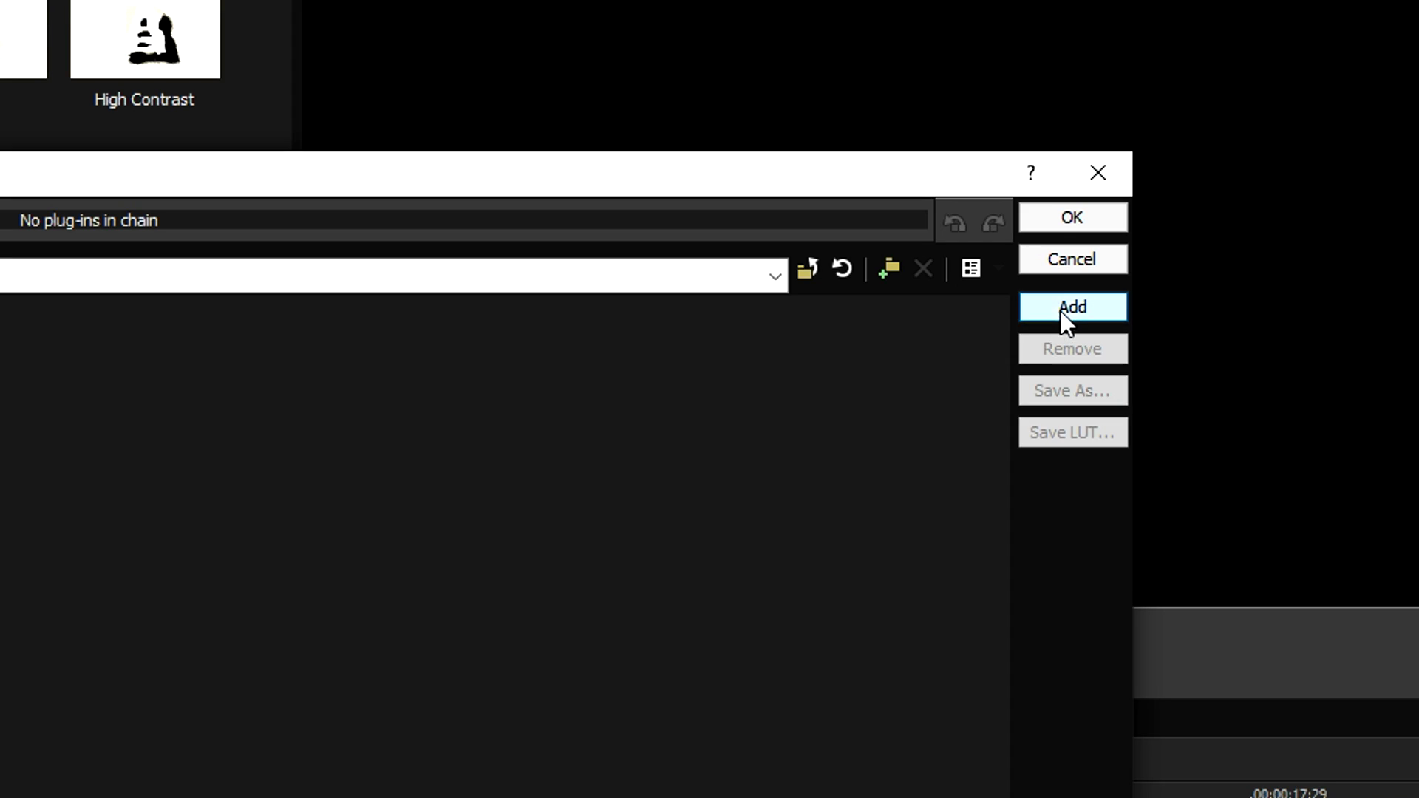
click(1061, 309)
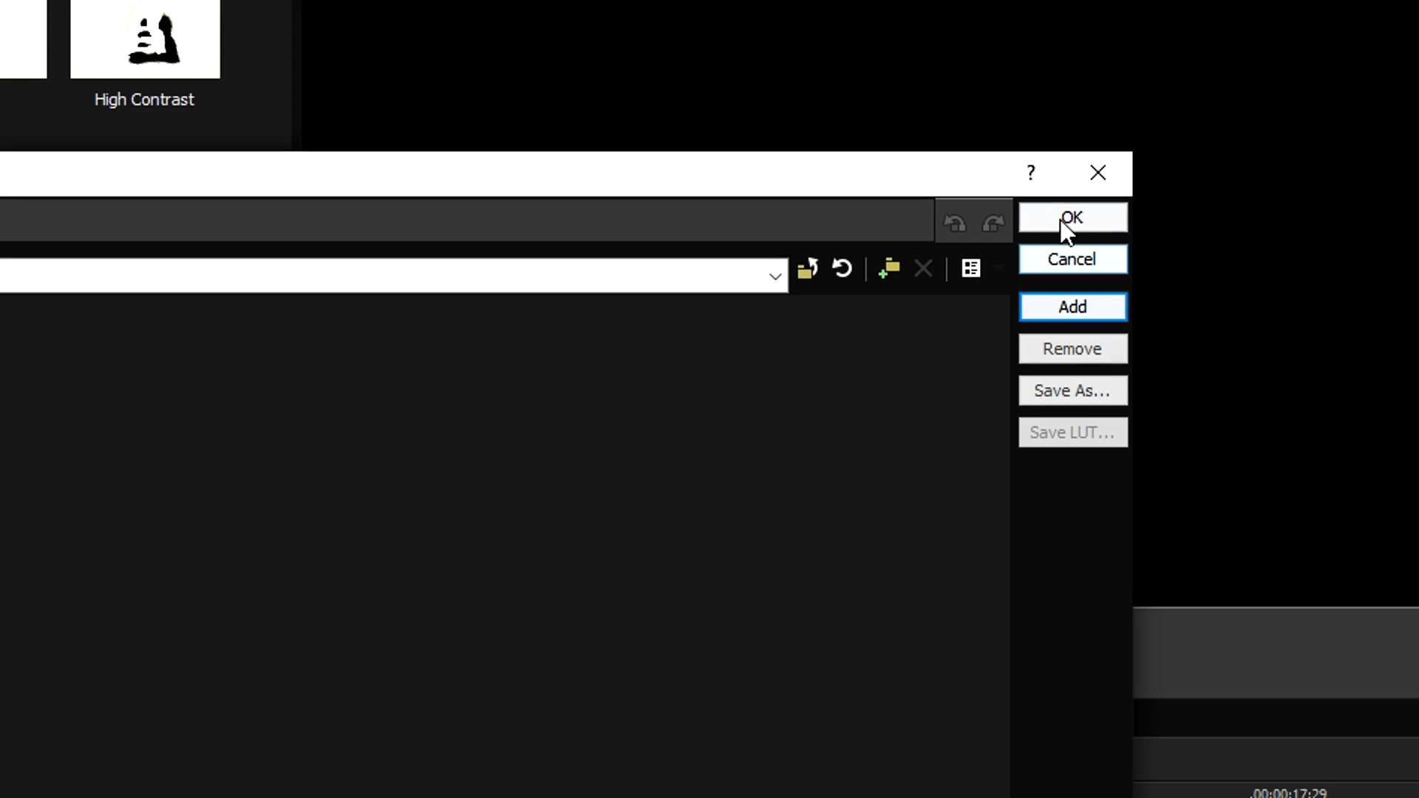
click(1065, 217)
drag(456, 103, 910, 117)
- Try the [Sys] General restoration preset, revert to (Untitled), and loop-play the clip
click(1020, 173)
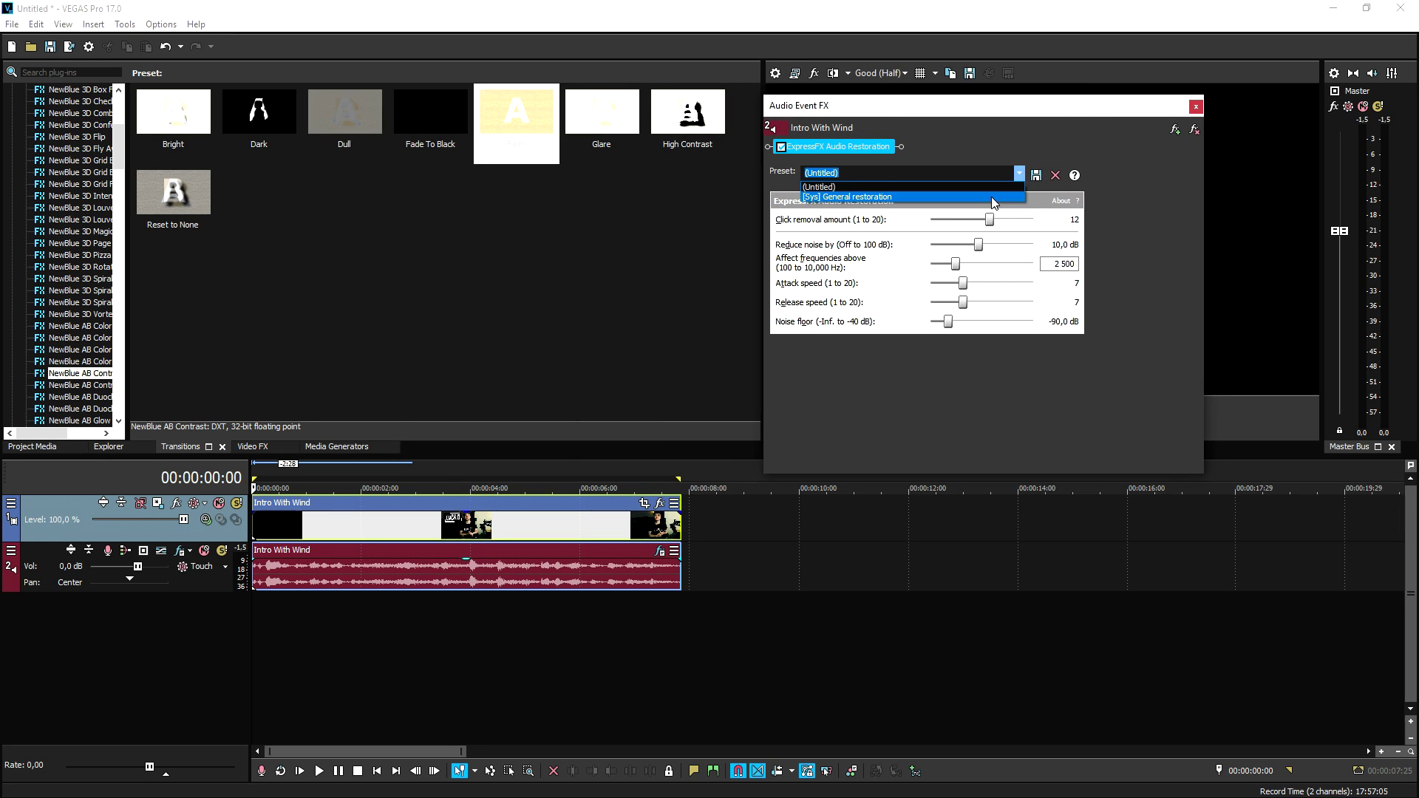
click(992, 197)
click(752, 131)
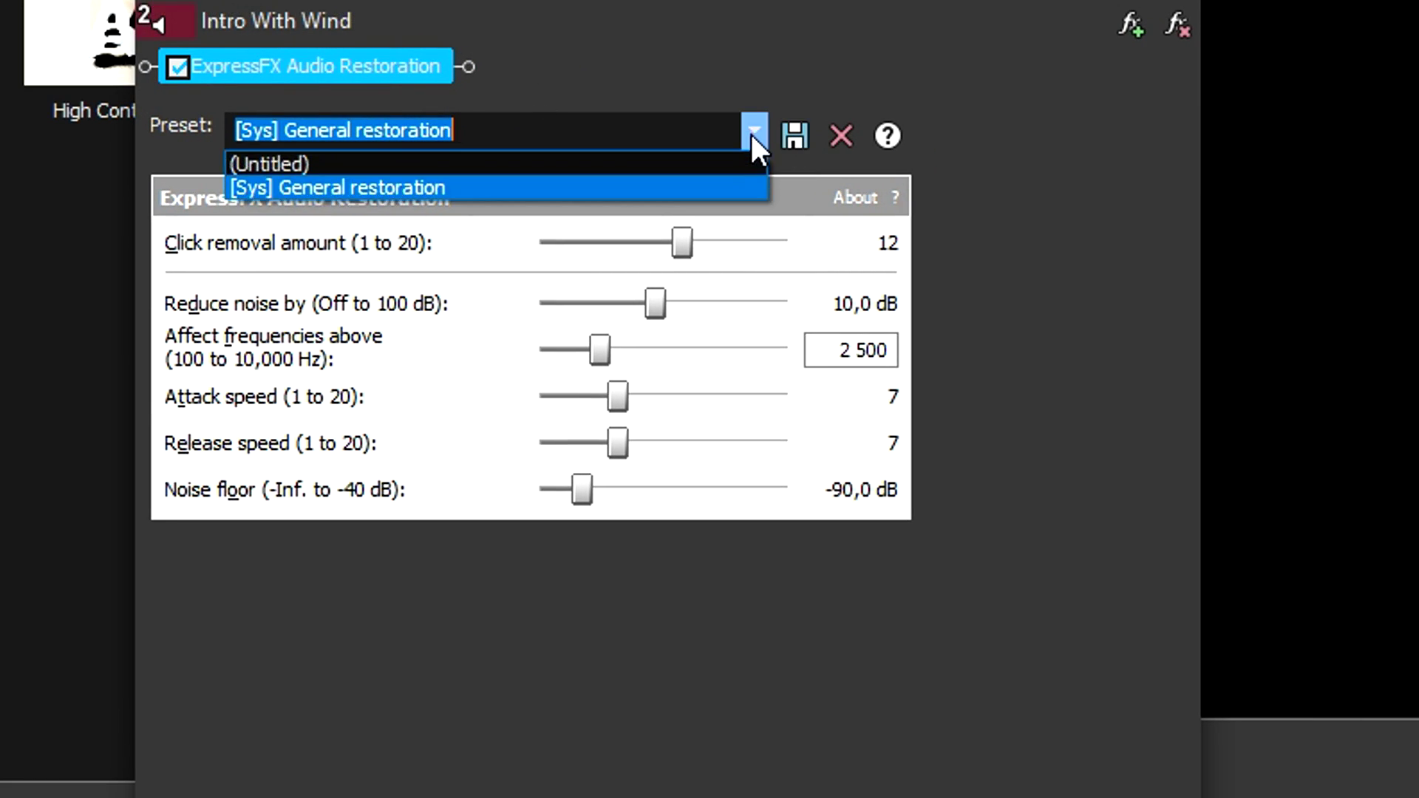
click(712, 153)
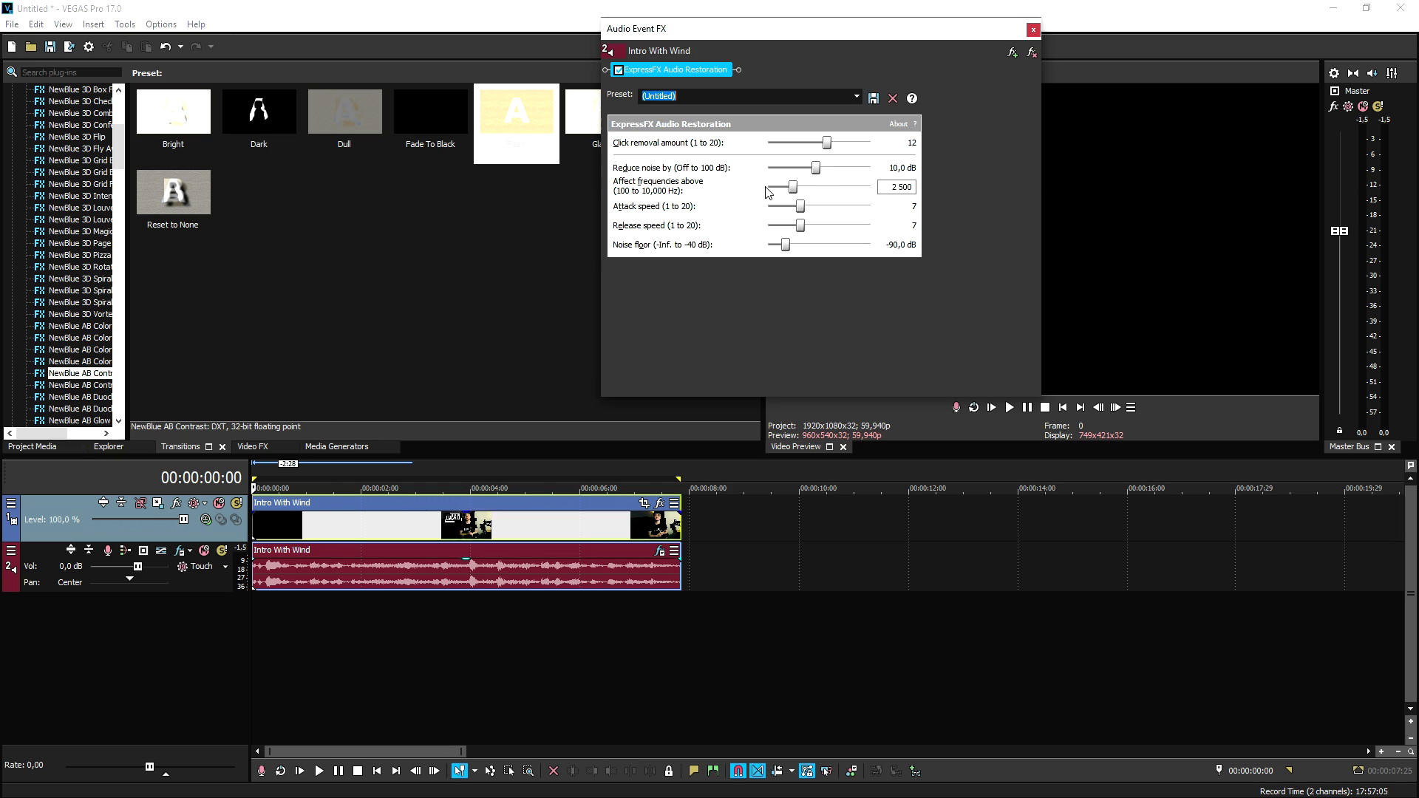
click(974, 407)
click(1009, 407)
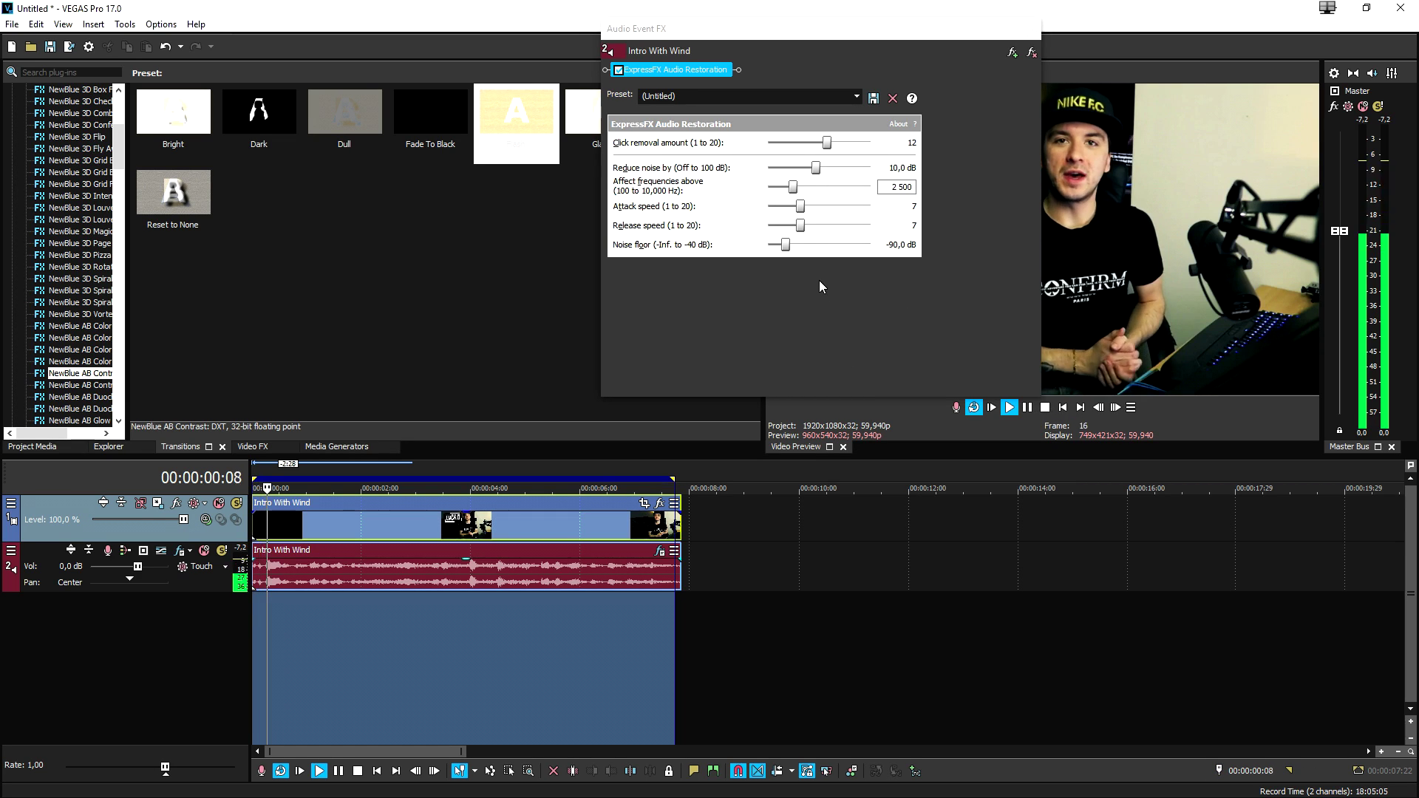
- Experiment with the restoration sliders: noise reduction, attack, release, noise floor, frequency threshold and click removal
drag(814, 169, 855, 145)
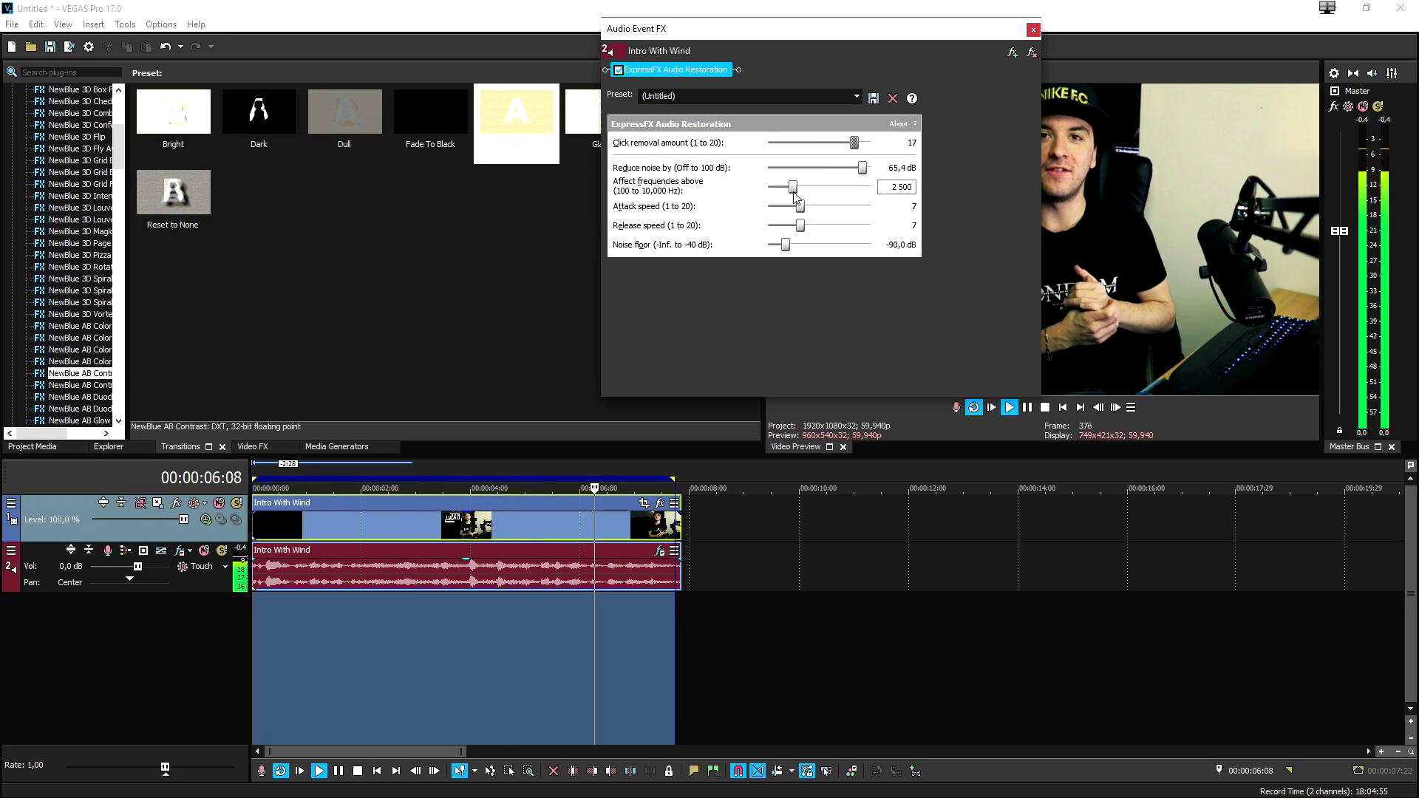
drag(802, 207, 819, 245)
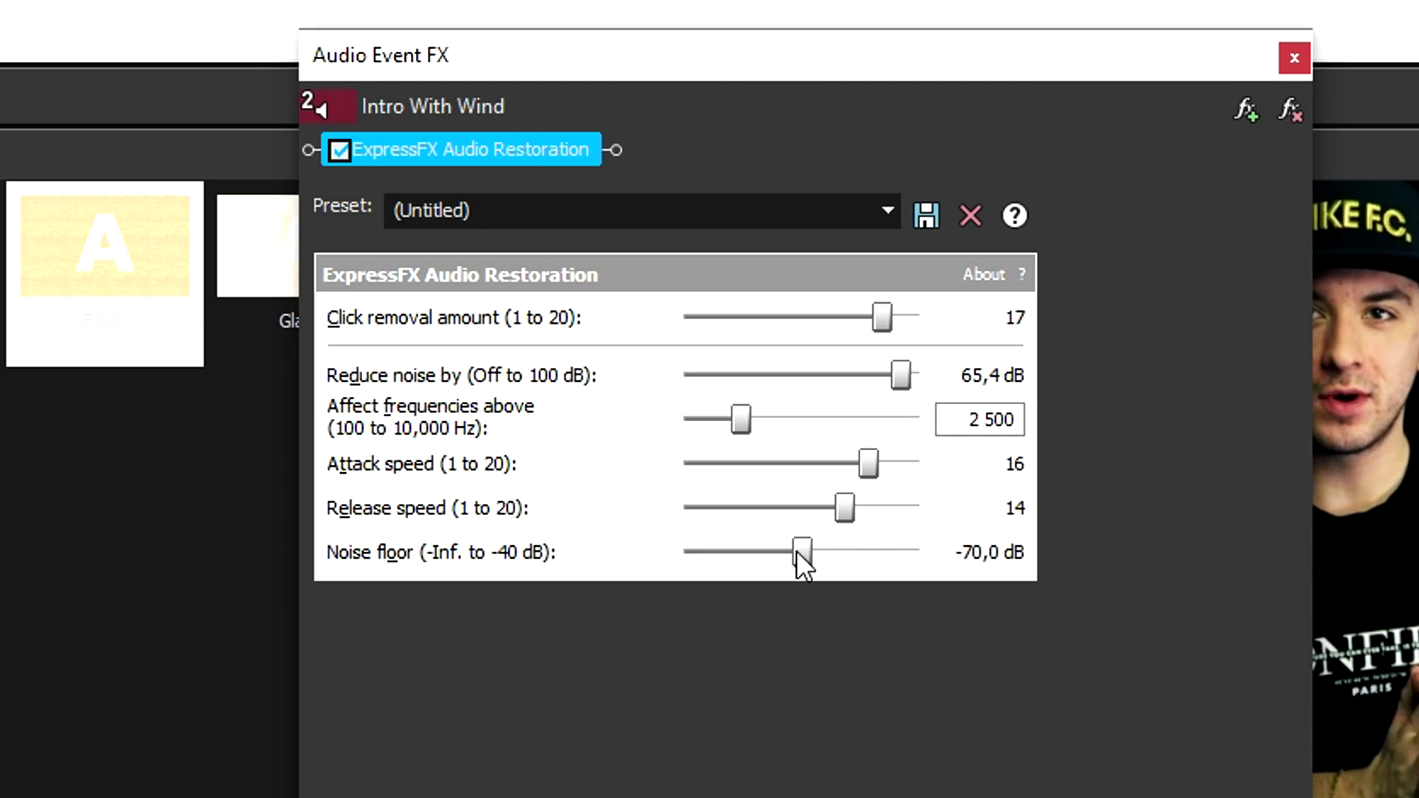
drag(796, 550, 663, 548)
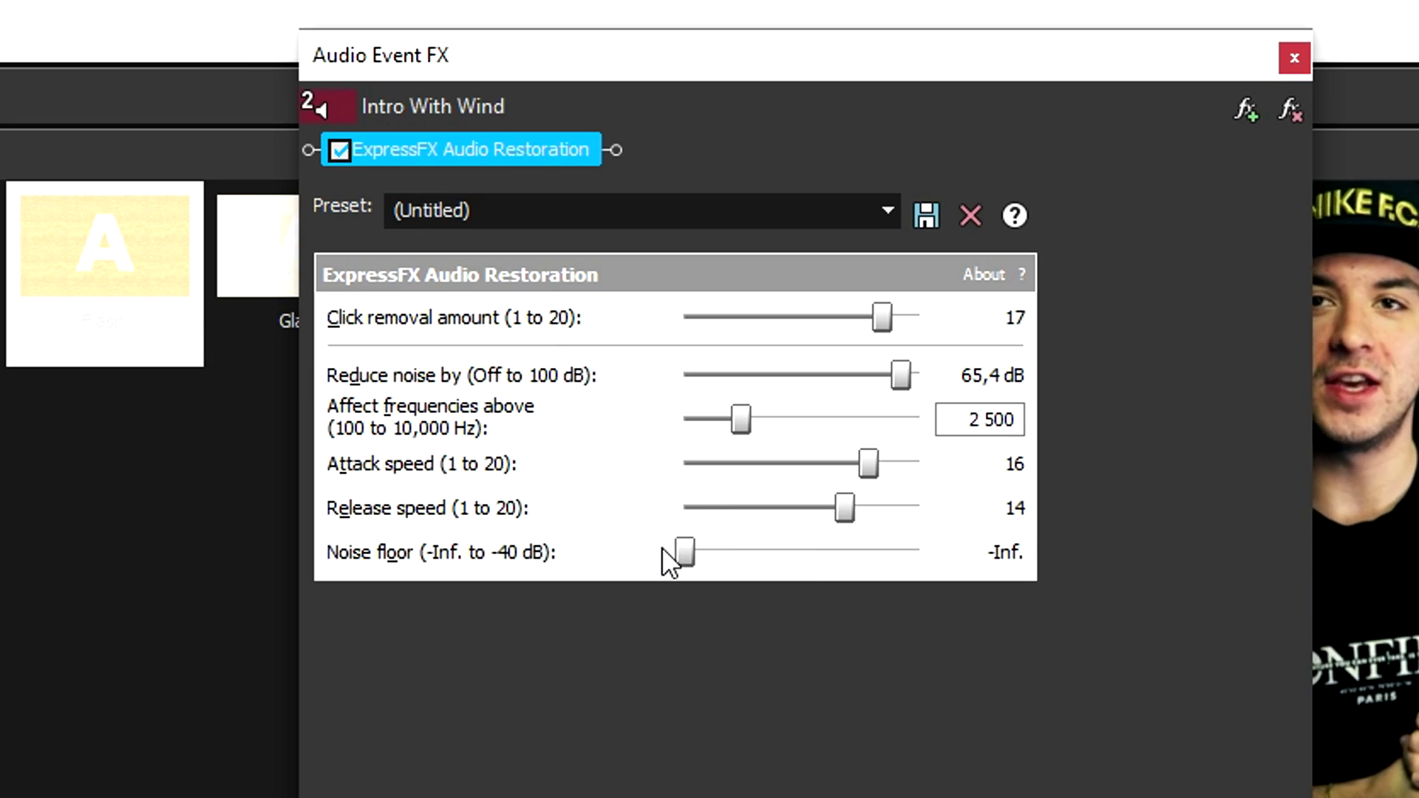
drag(822, 513, 708, 507)
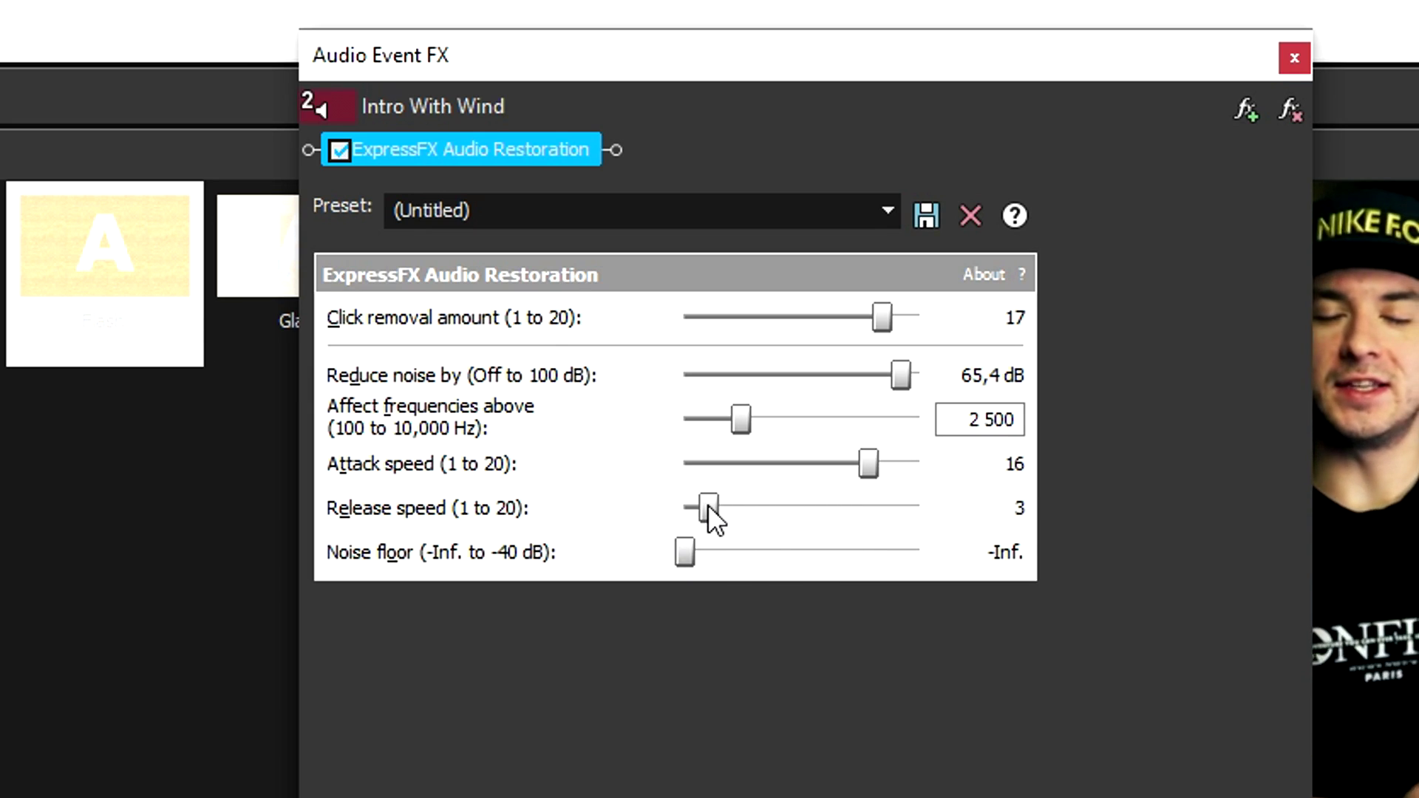
drag(748, 422, 853, 420)
drag(898, 375, 730, 383)
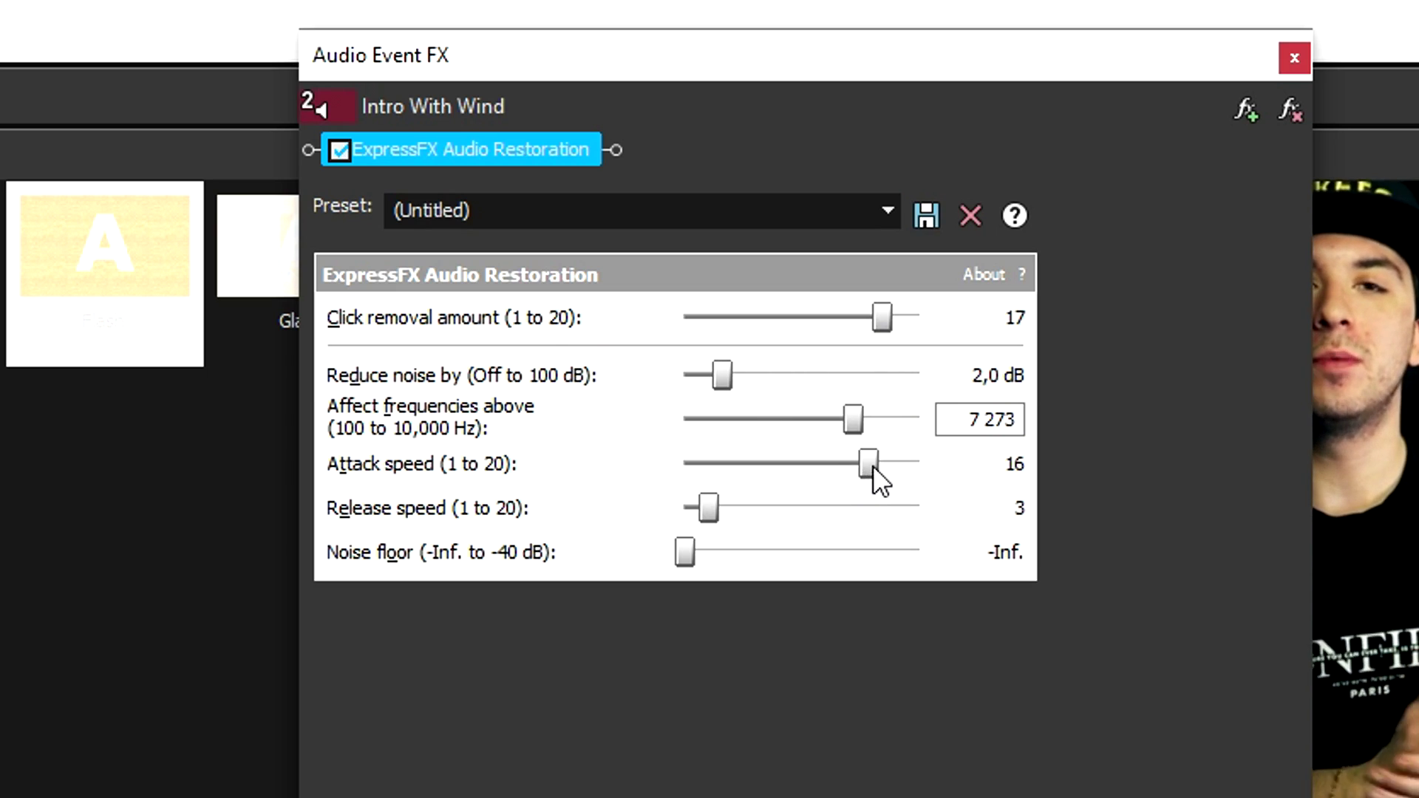
drag(873, 466, 723, 468)
drag(882, 317, 684, 314)
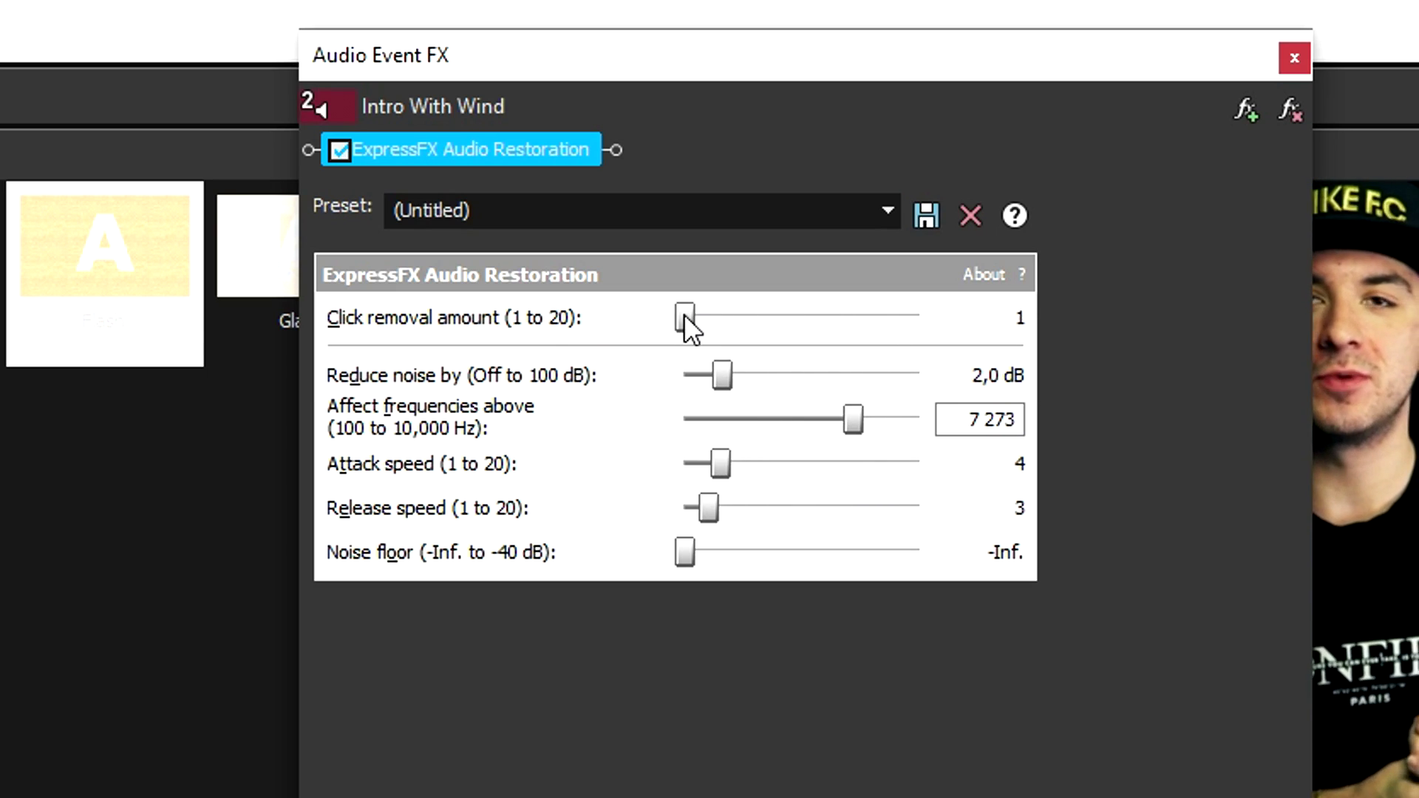
drag(685, 552, 879, 552)
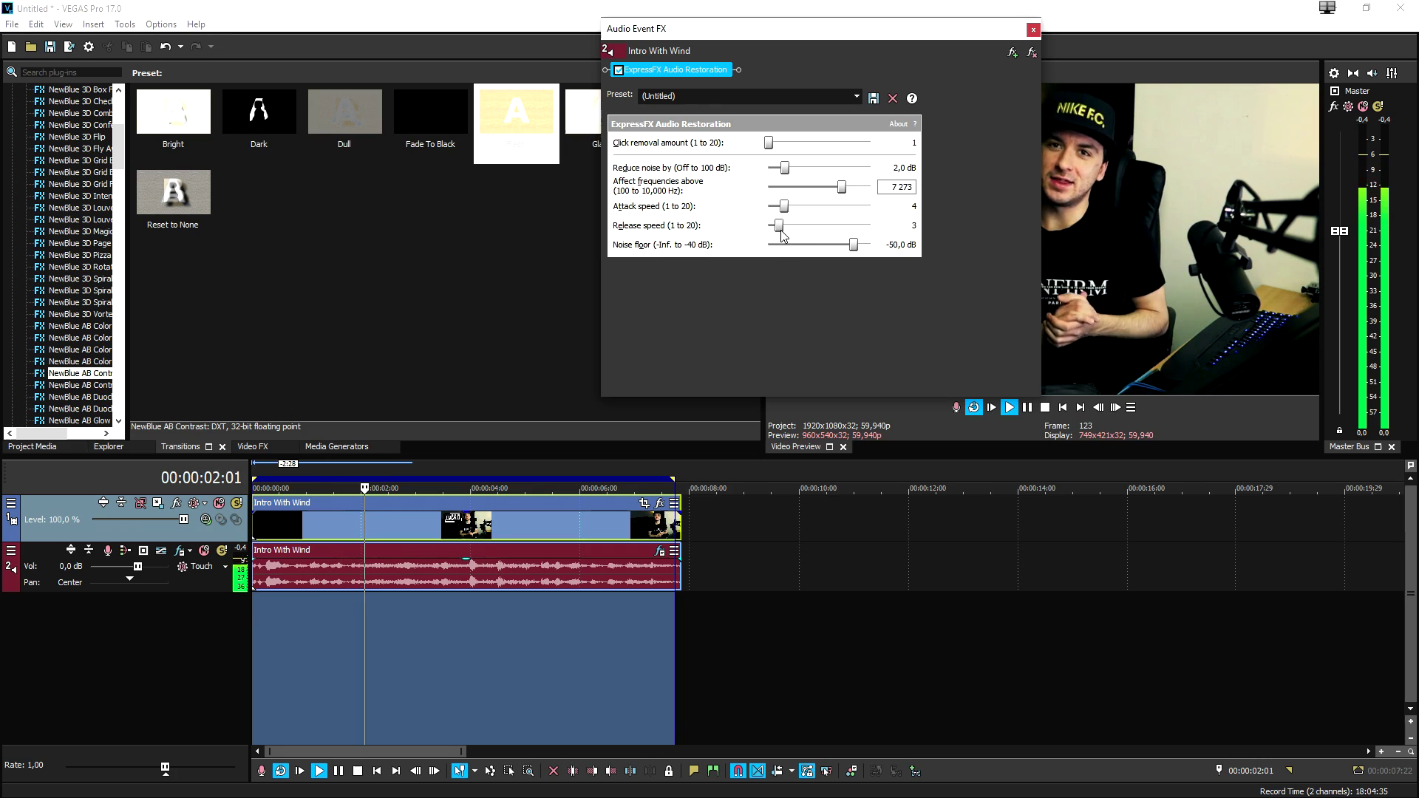
drag(779, 225, 795, 192)
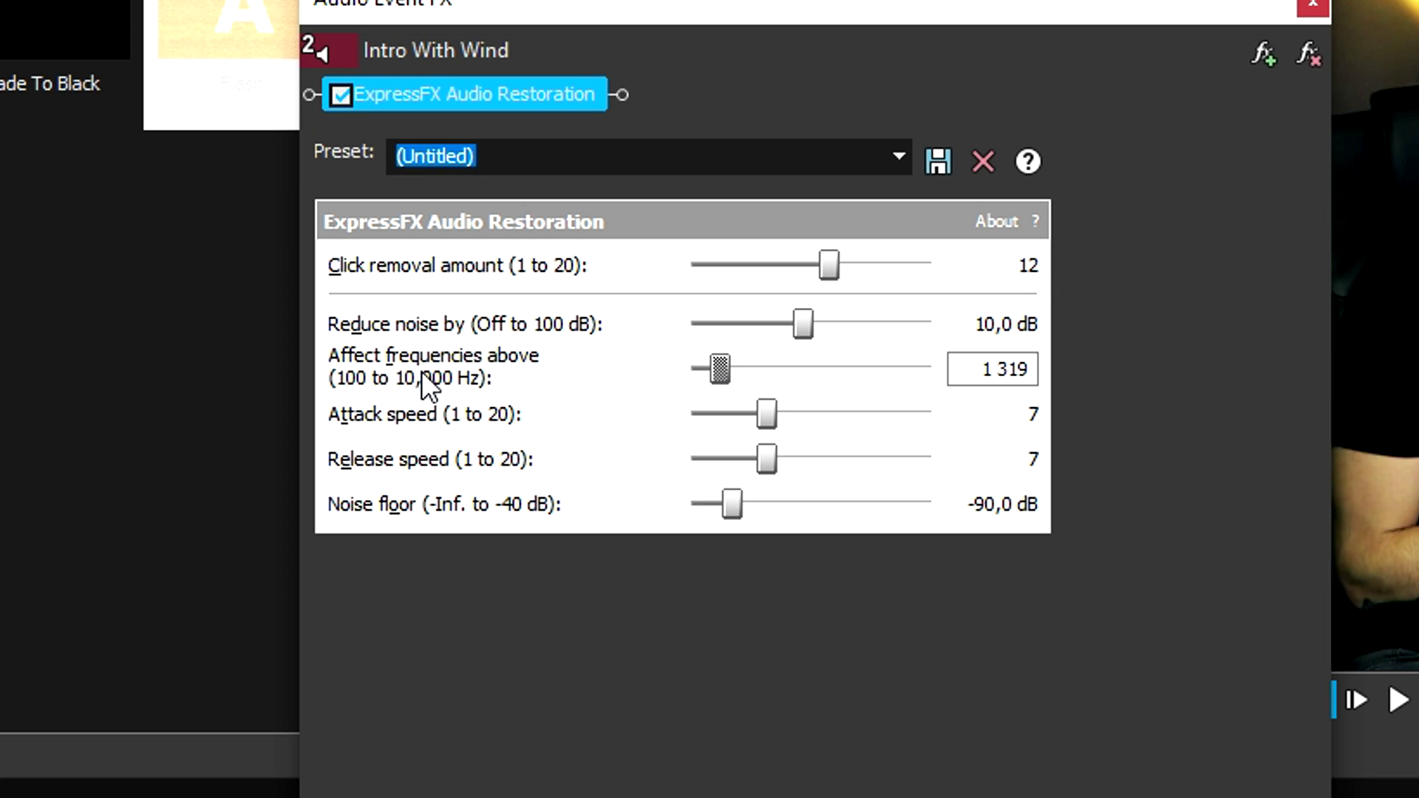
- Confirm the 1 319 Hz frequency value and raise the noise floor to about -86,6 dB
click(972, 371)
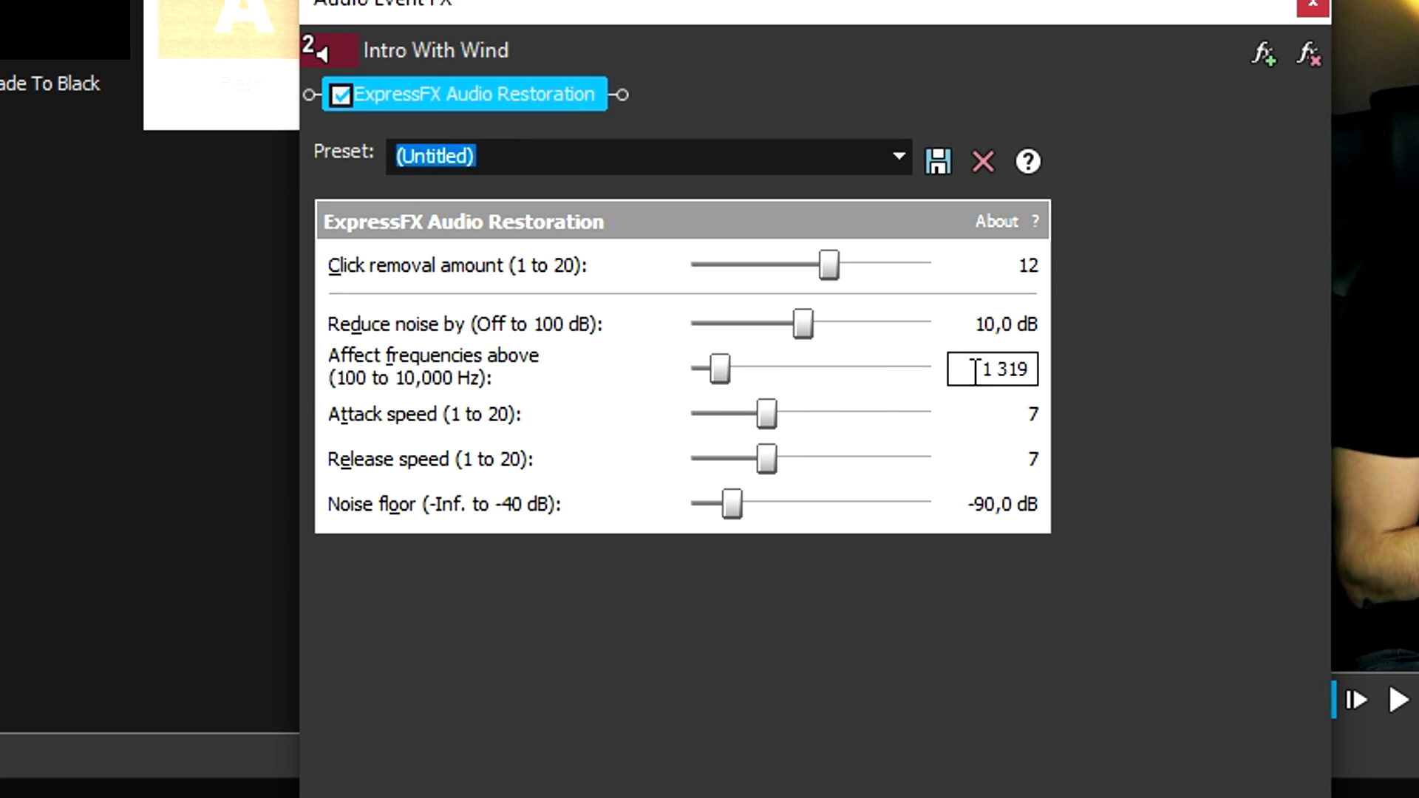
key(Return)
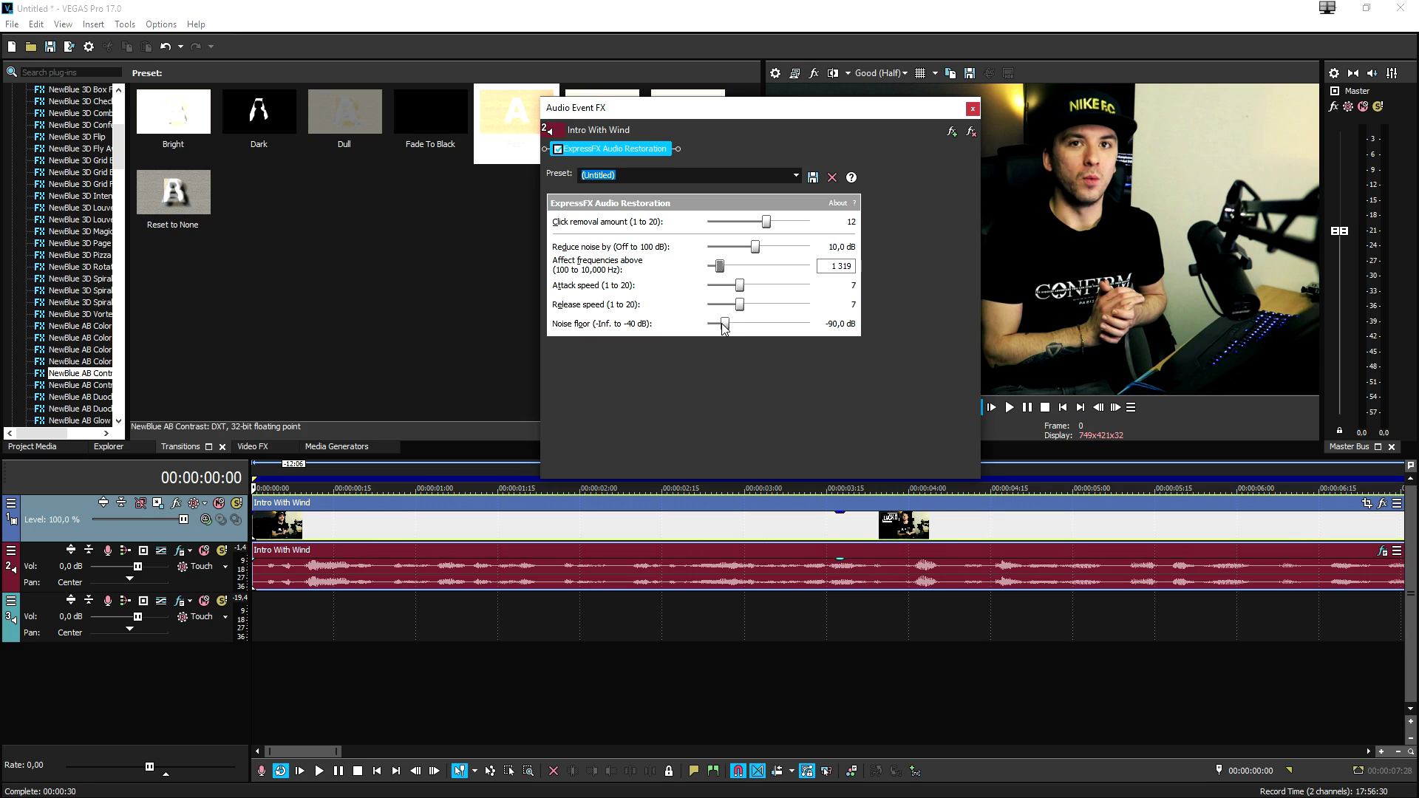
drag(723, 324, 729, 323)
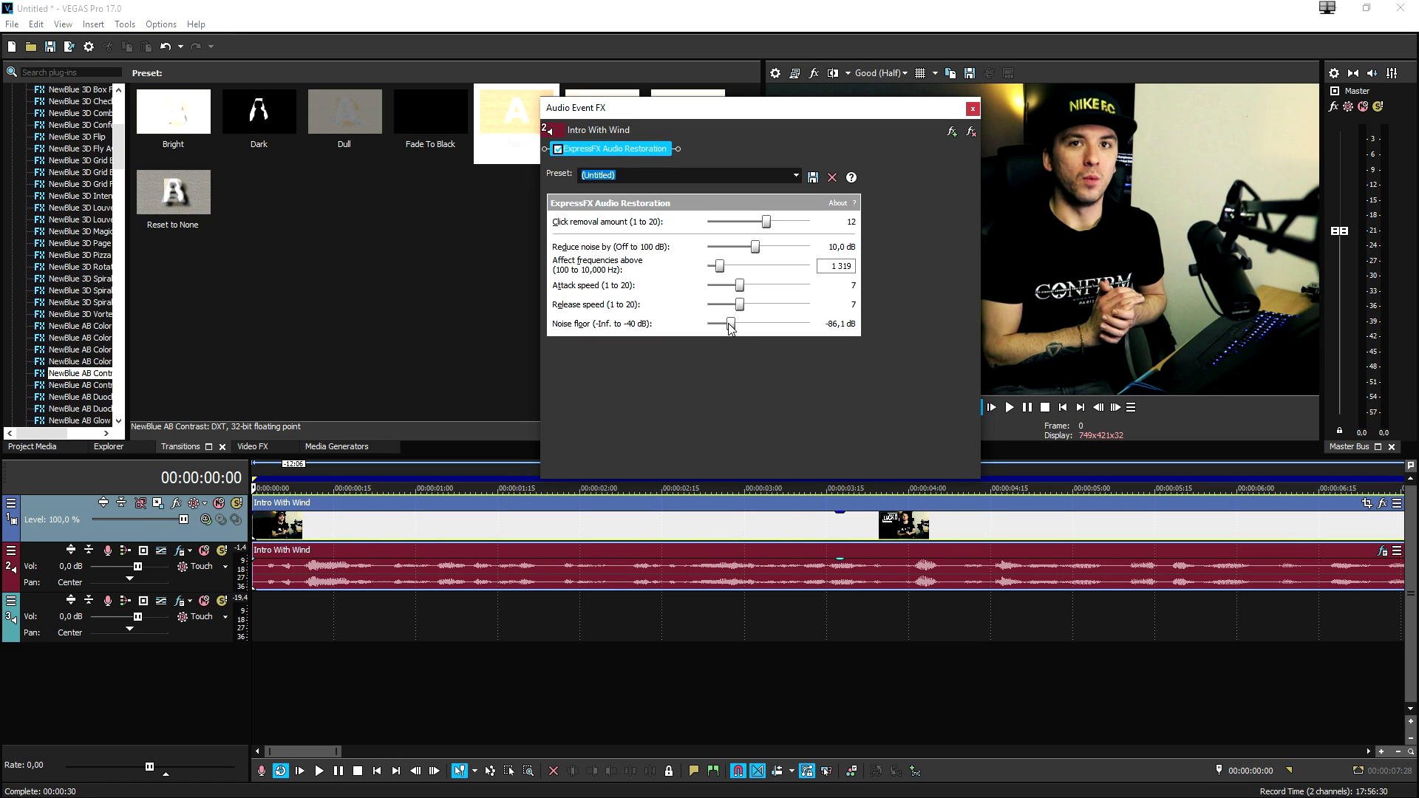
- Play the clip back with the new settings, then raise the noise floor to -40,0 dB
click(1063, 408)
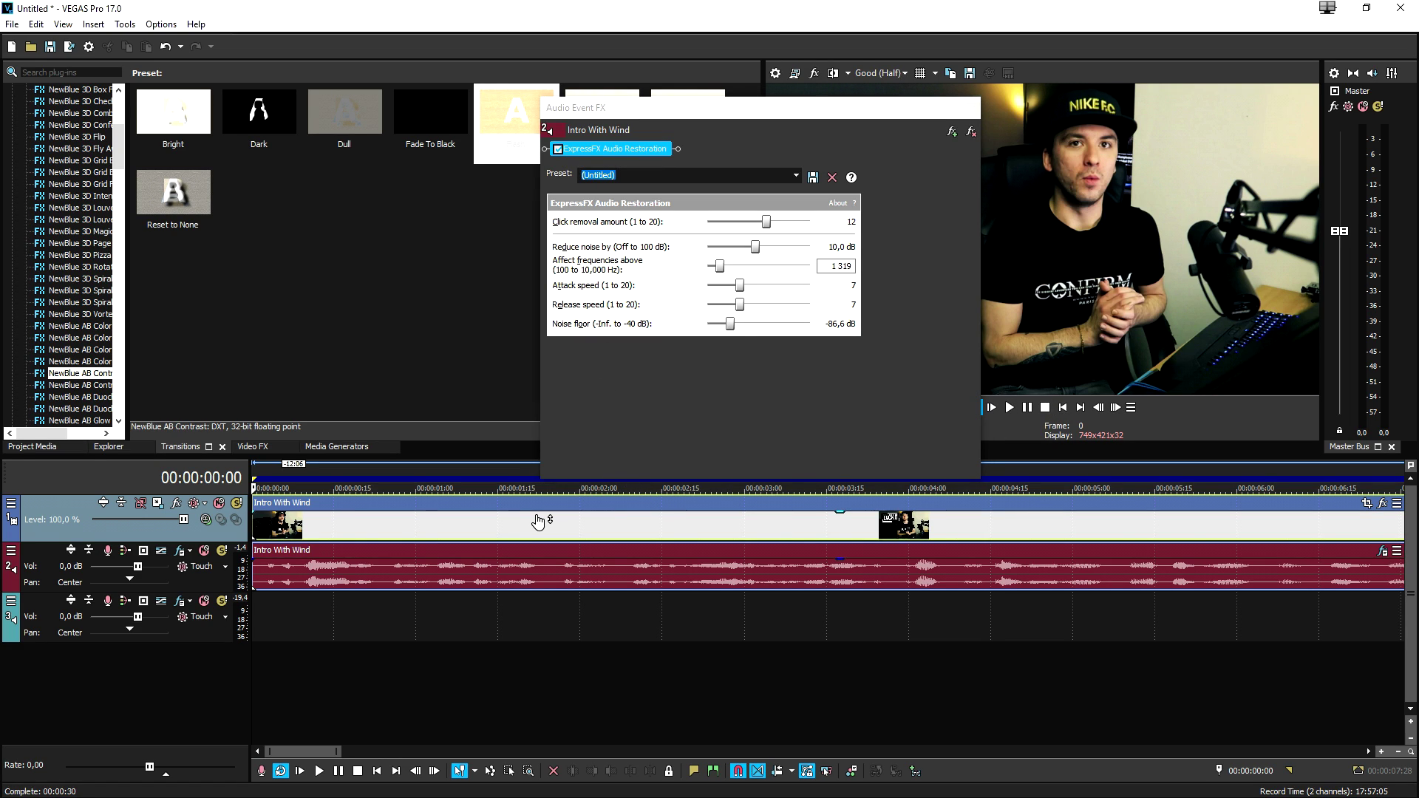
key(space)
scroll(538, 522, down, 2)
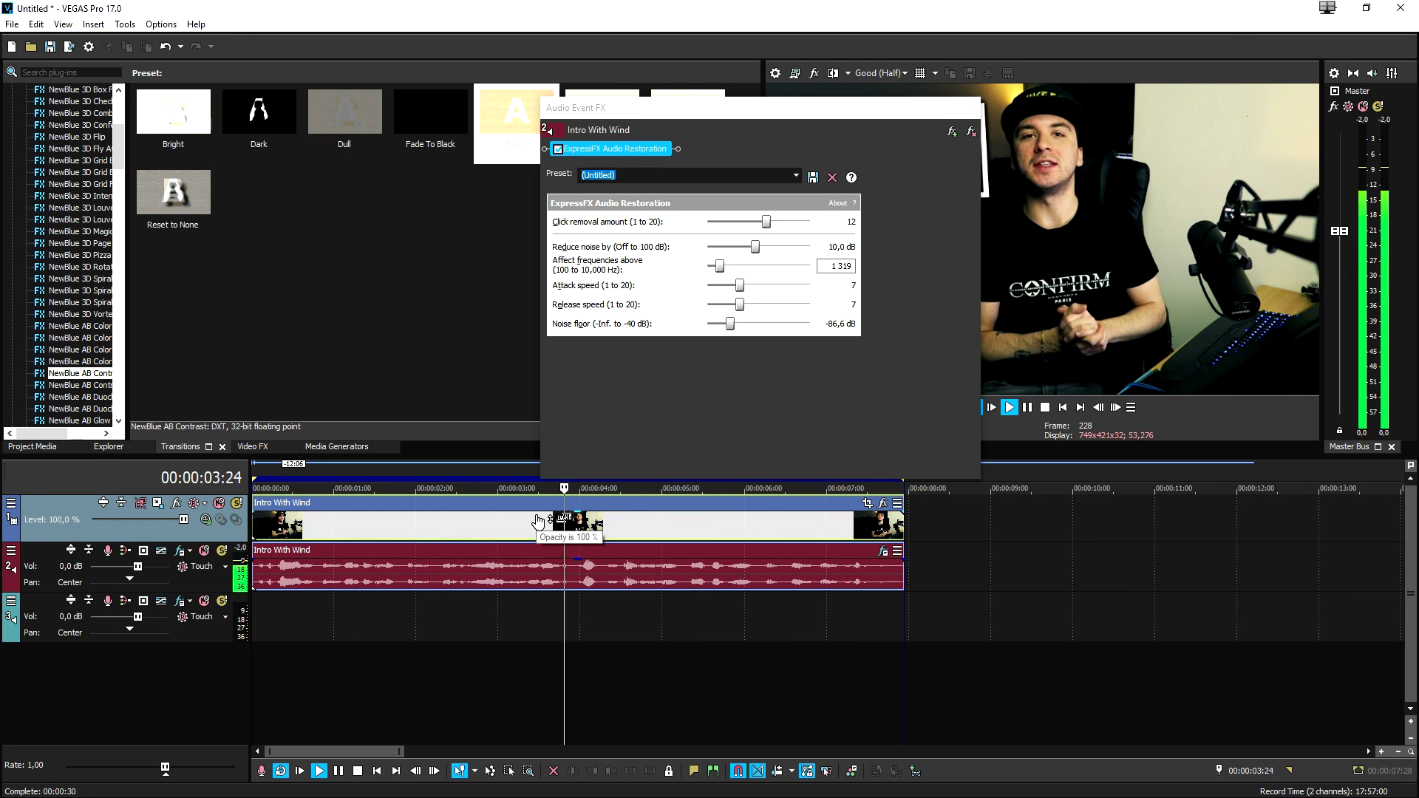
key(space)
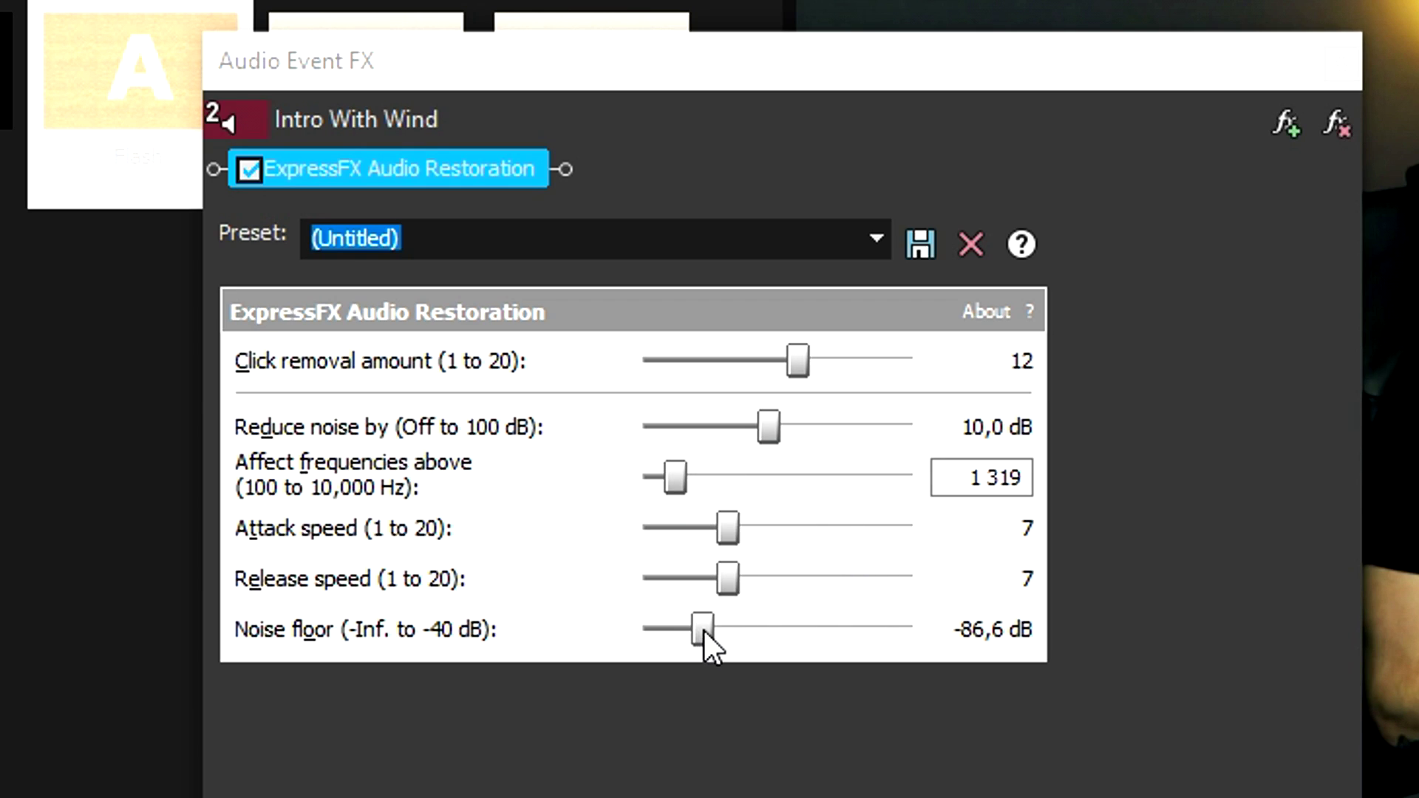
drag(704, 630, 1279, 633)
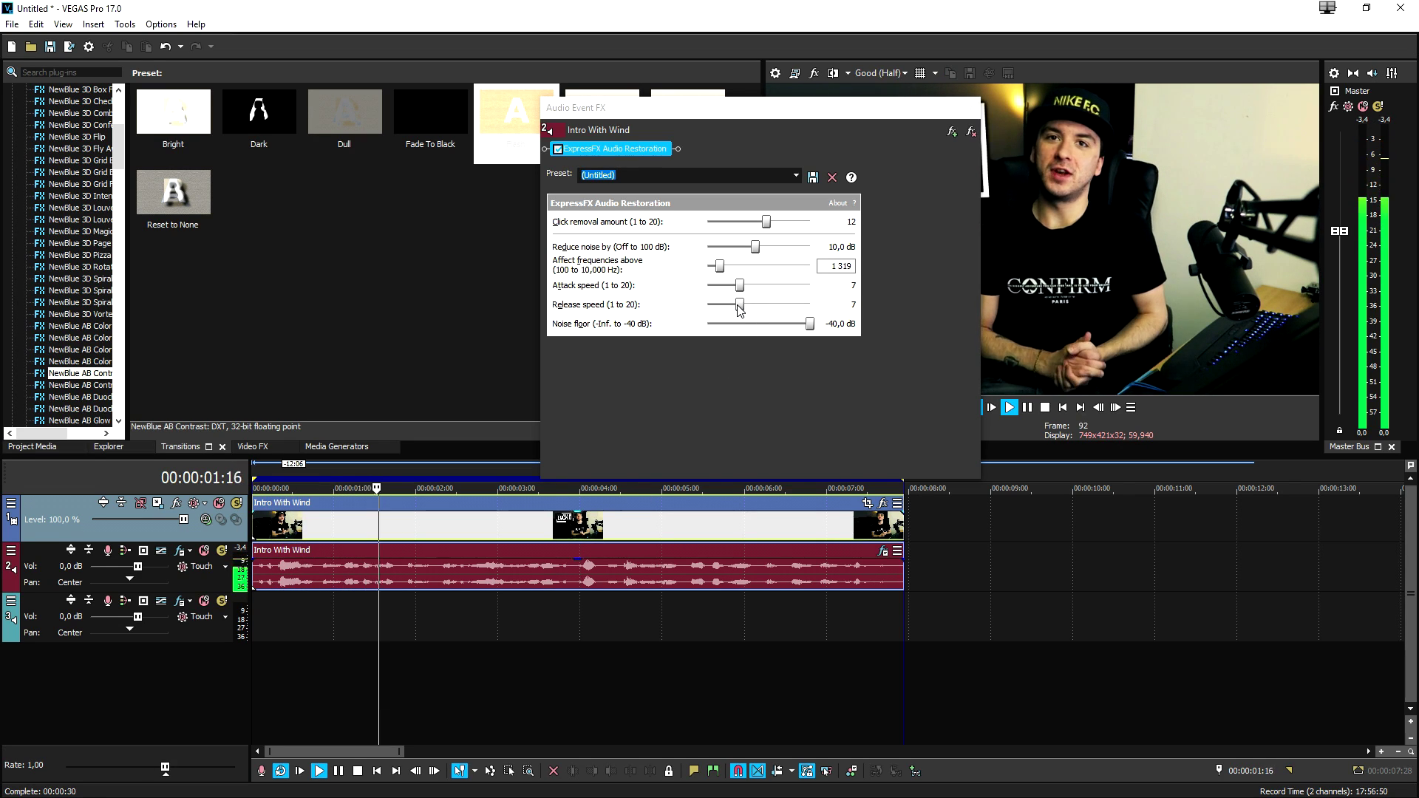
- Set release speed 8, attack speed 15, frequencies above 8 565 Hz and click removal 17
drag(739, 303, 753, 304)
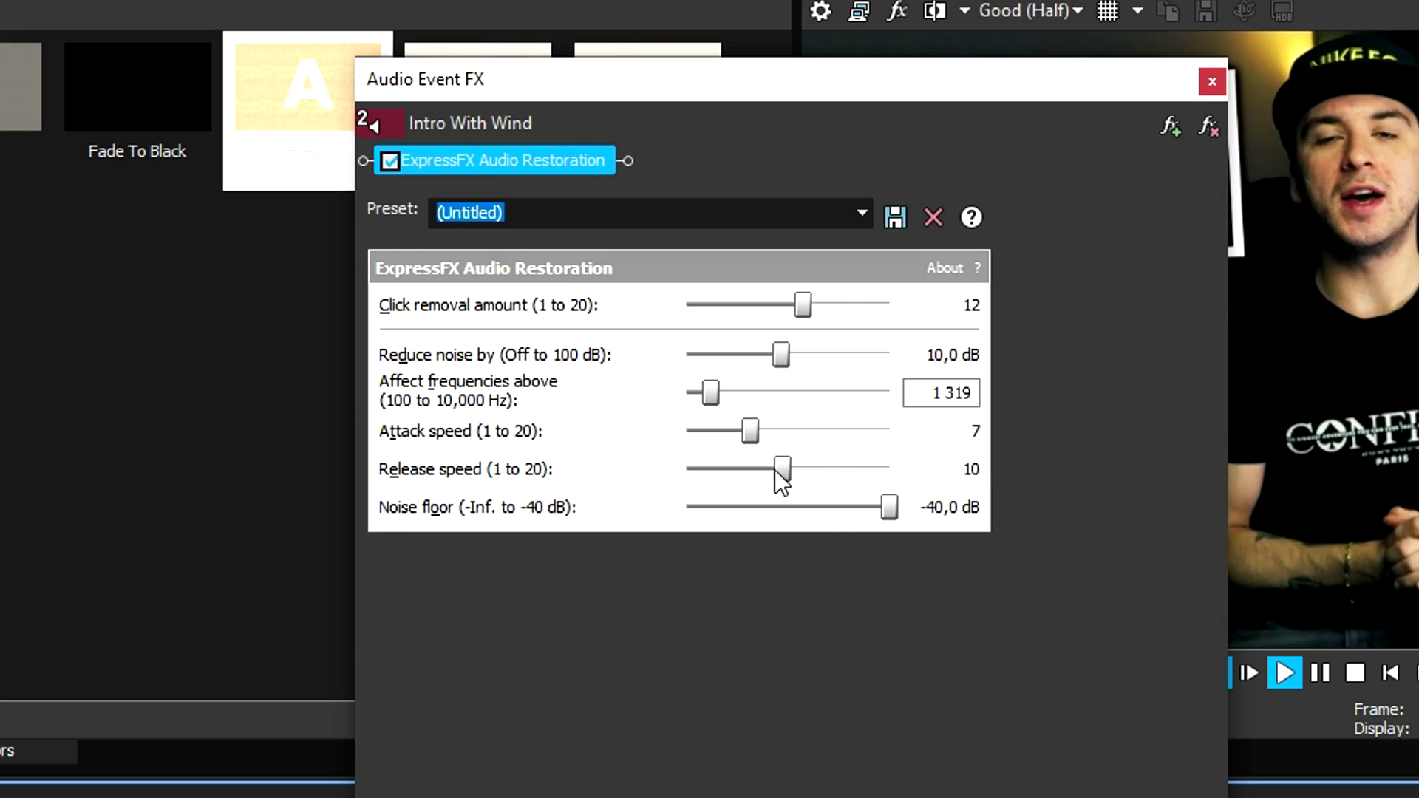
drag(775, 468, 836, 432)
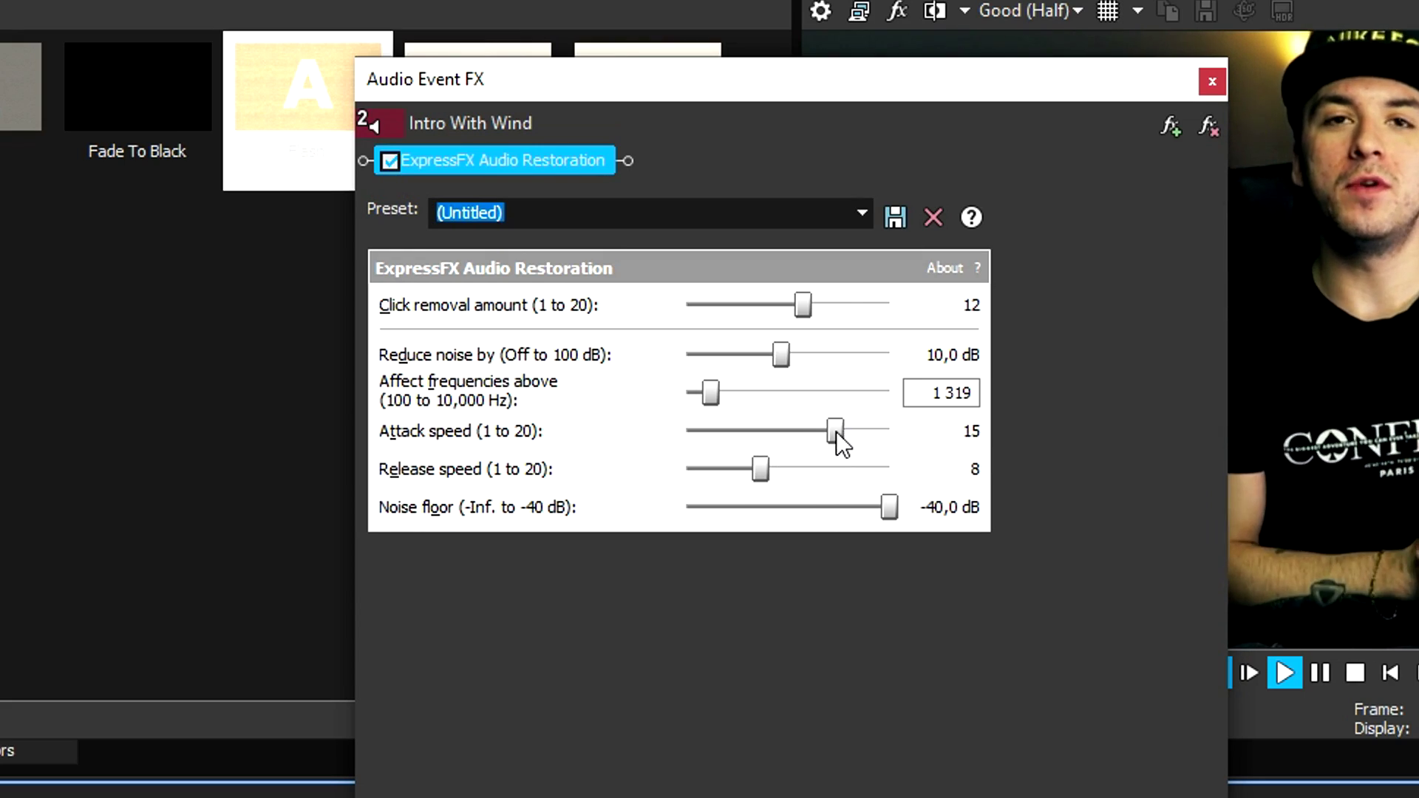
drag(711, 392, 866, 392)
drag(802, 303, 859, 308)
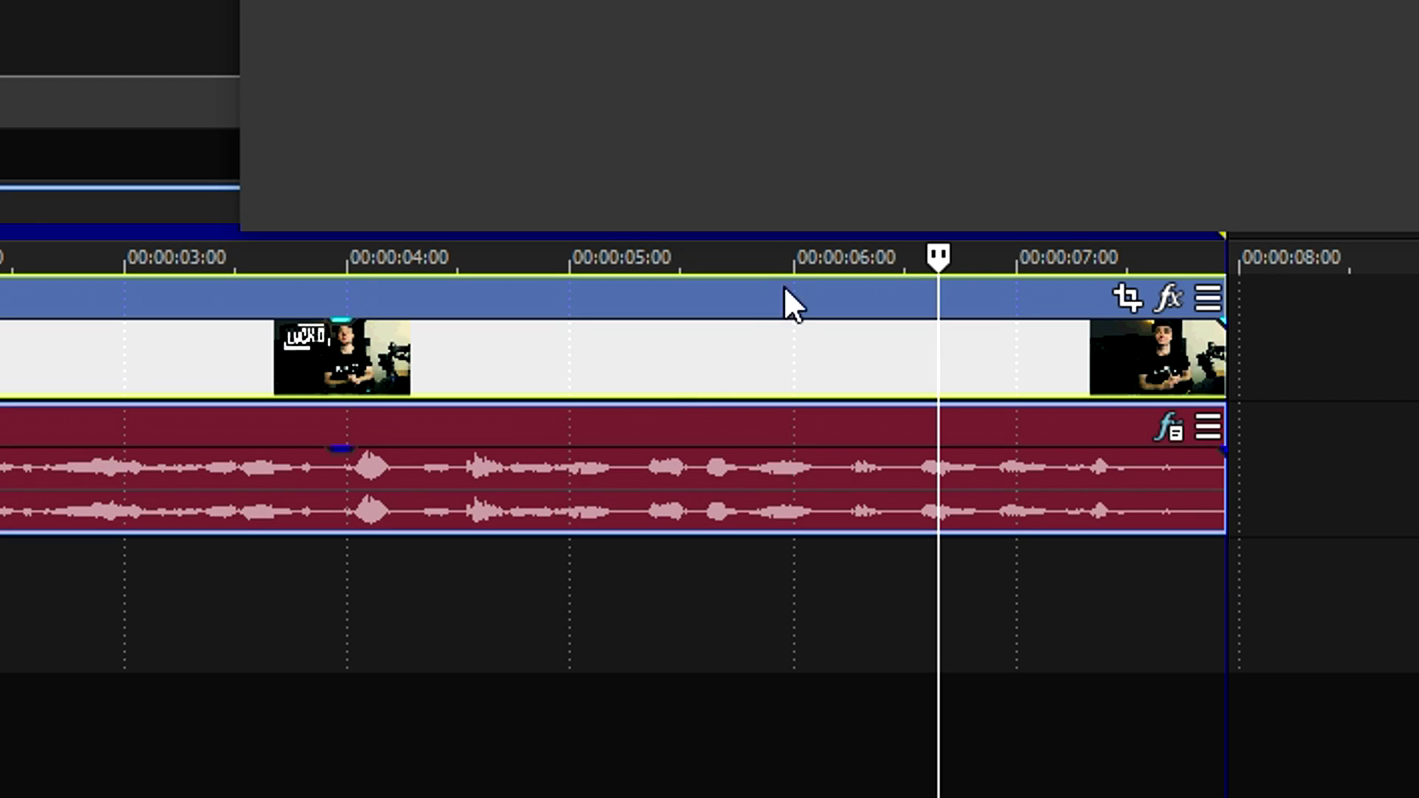
click(772, 511)
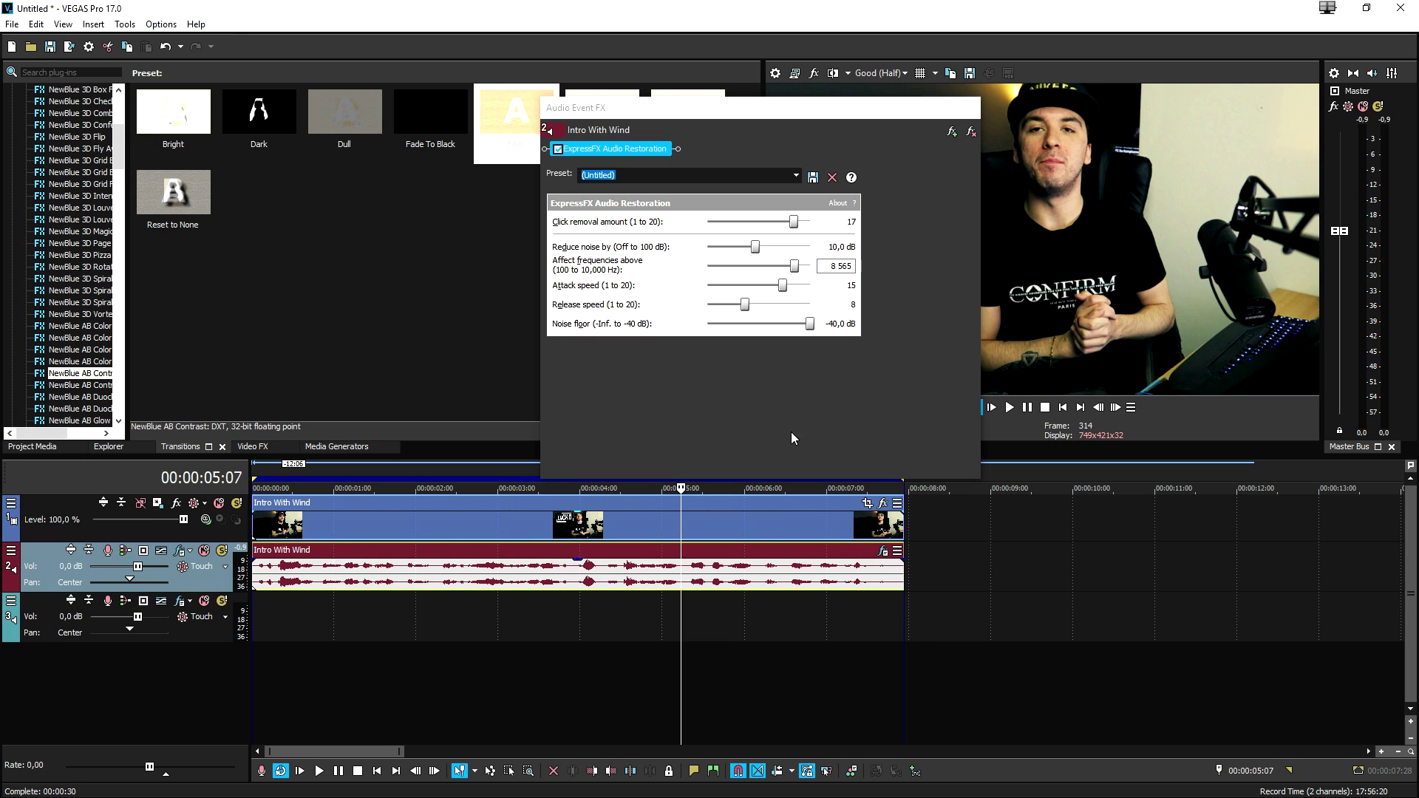
click(632, 523)
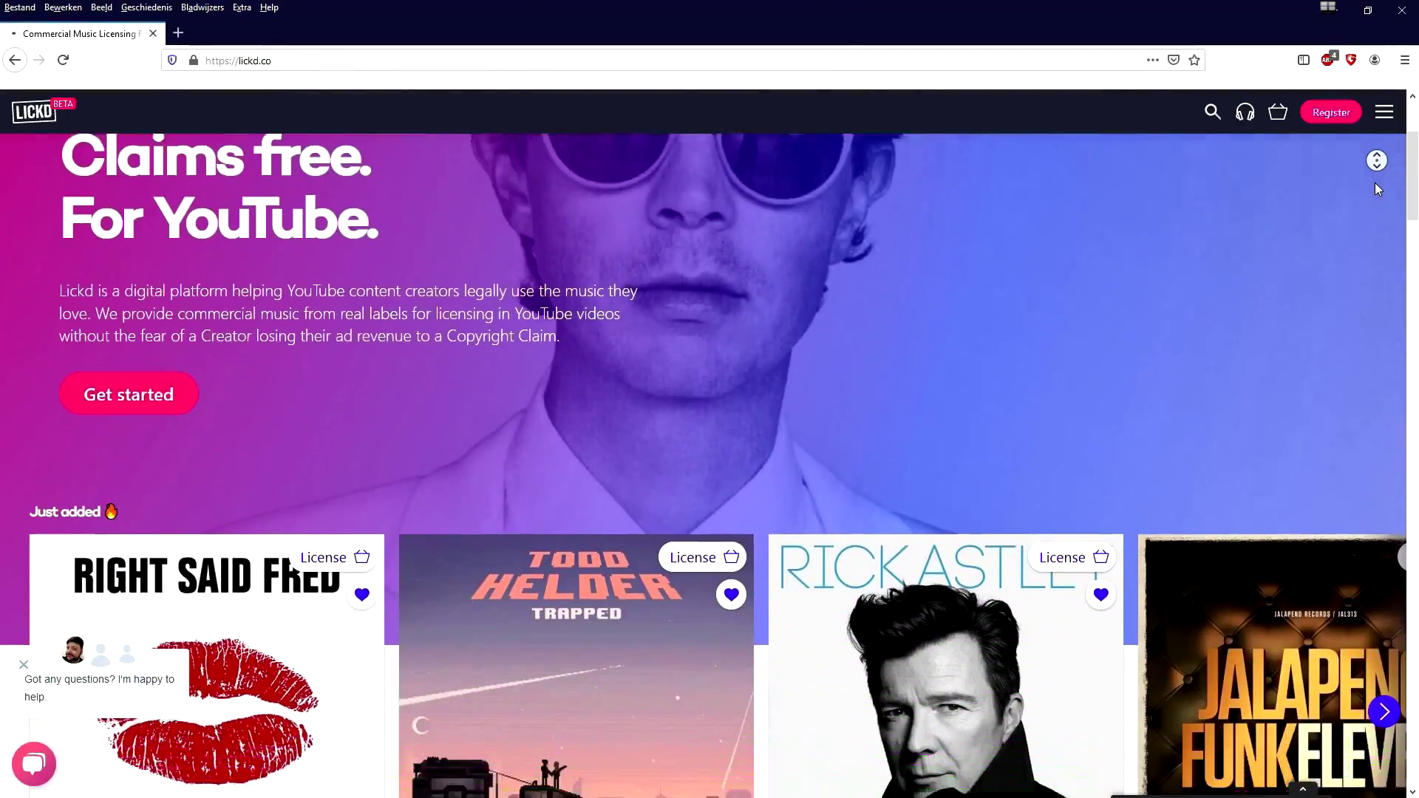
- Scroll the Lickd homepage past the 'Just added' tracks like Trapped to the Music from movies row
scroll(1379, 189, down, 3)
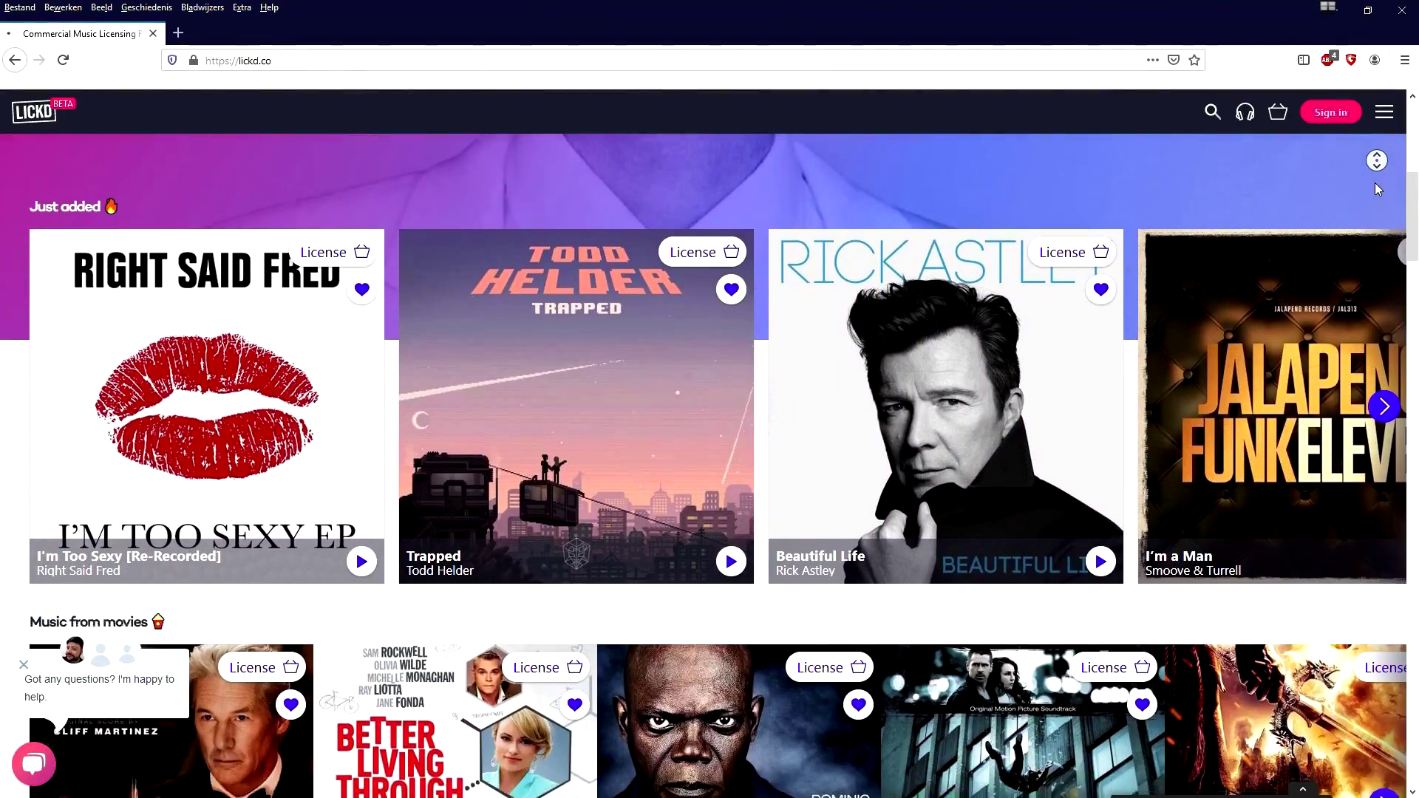
scroll(1378, 189, down, 1)
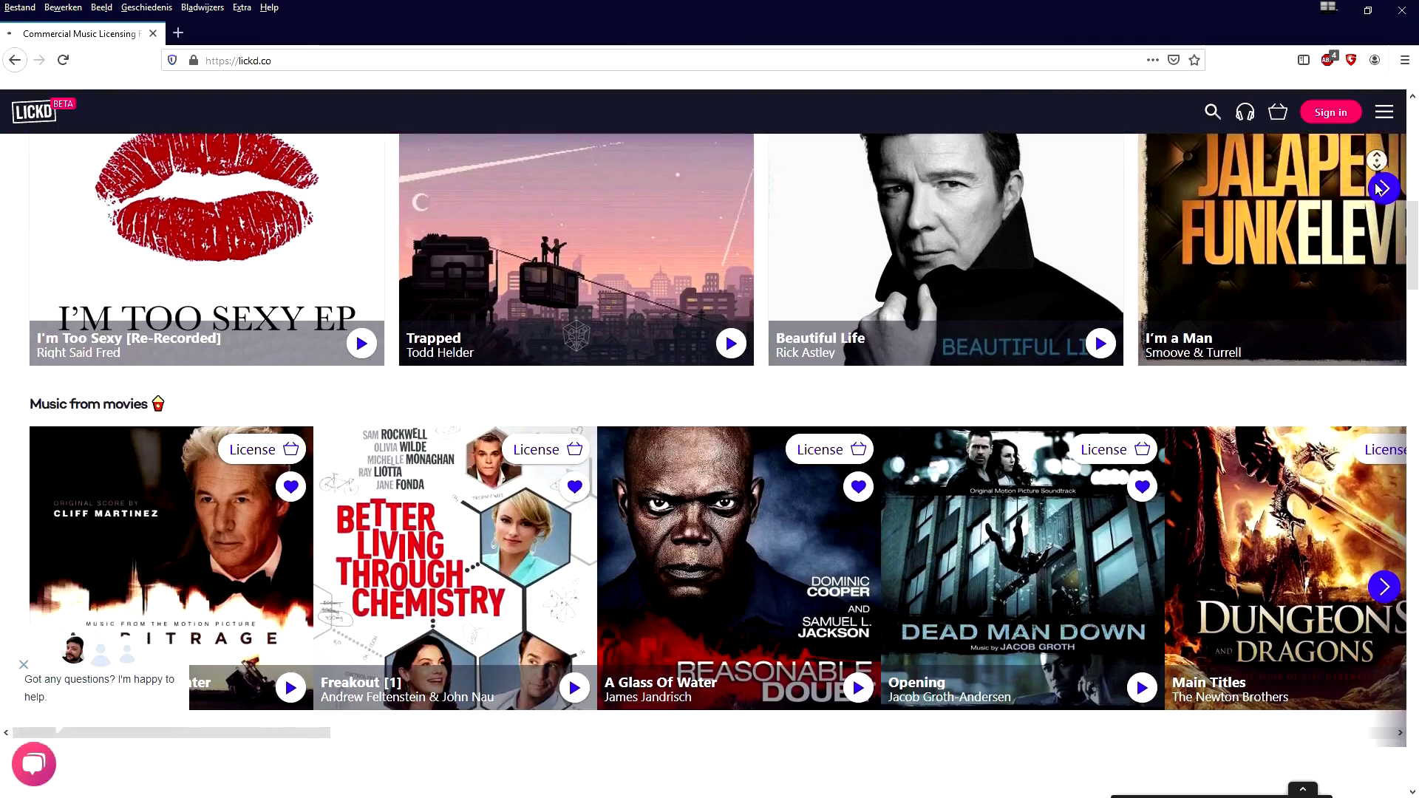